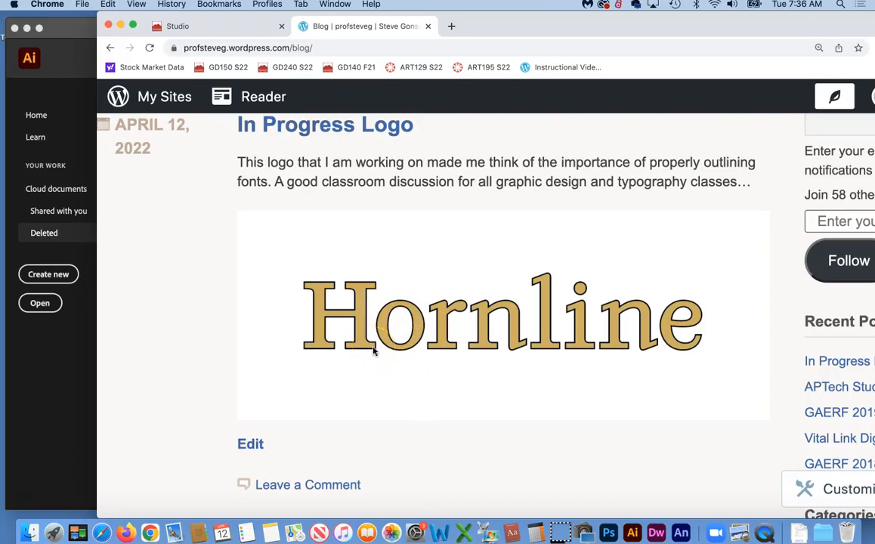
Switch from the In Progress Logo blog post in Chrome to Illustrator via the Dock
click(632, 534)
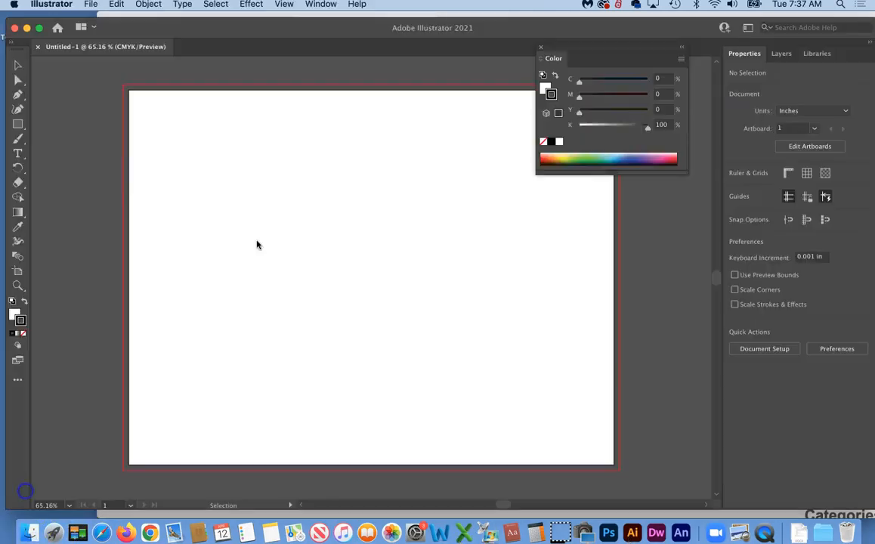
Create a text object on the artboard reading 'right' in Myriad Pro
click(18, 153)
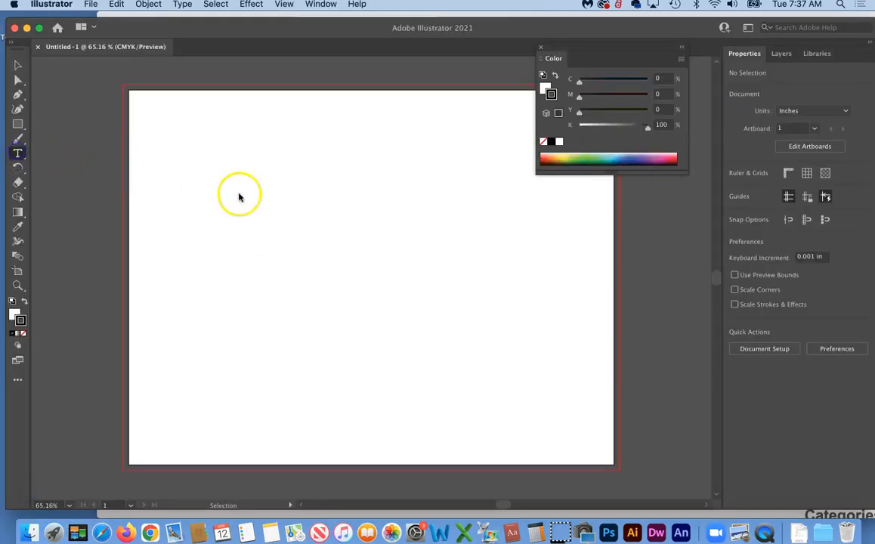
click(247, 223)
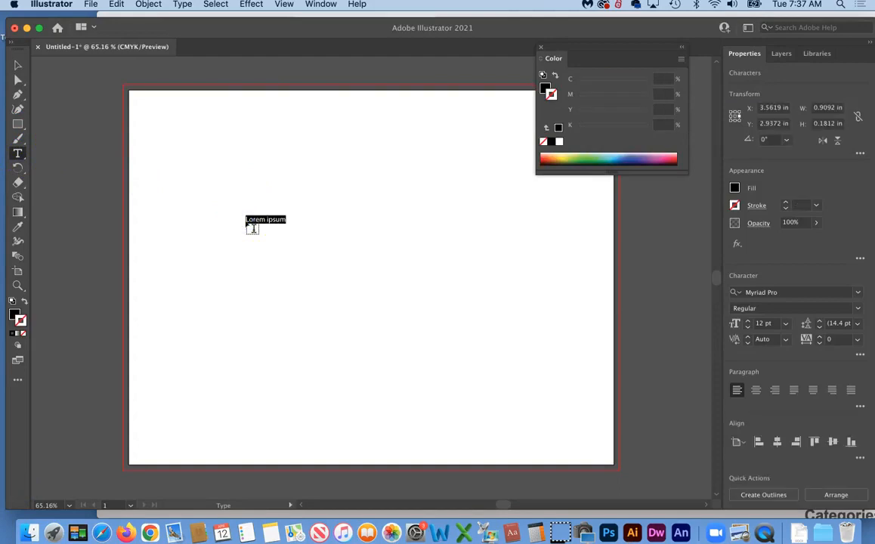
key(BackSpace)
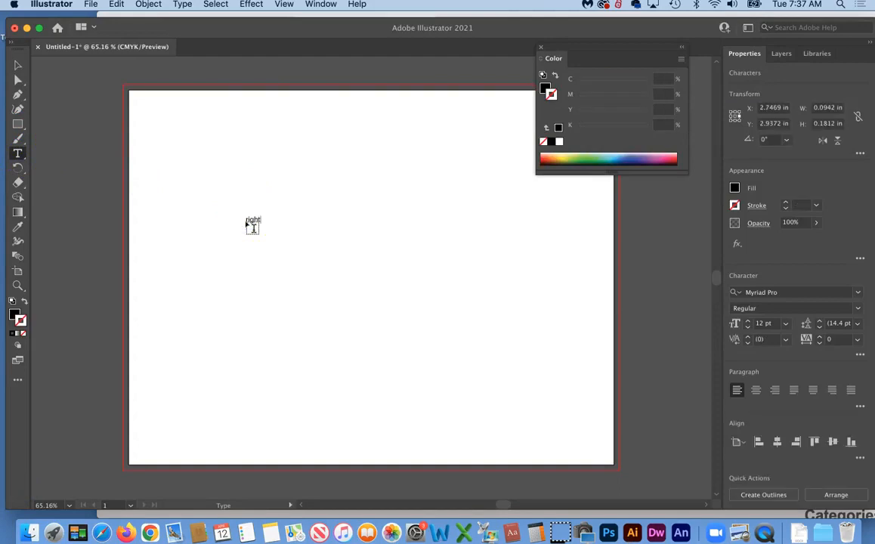
click(18, 65)
Scale 'right' up to about 146 pt and move it to the artboard's top centre
click(258, 221)
drag(260, 221, 468, 334)
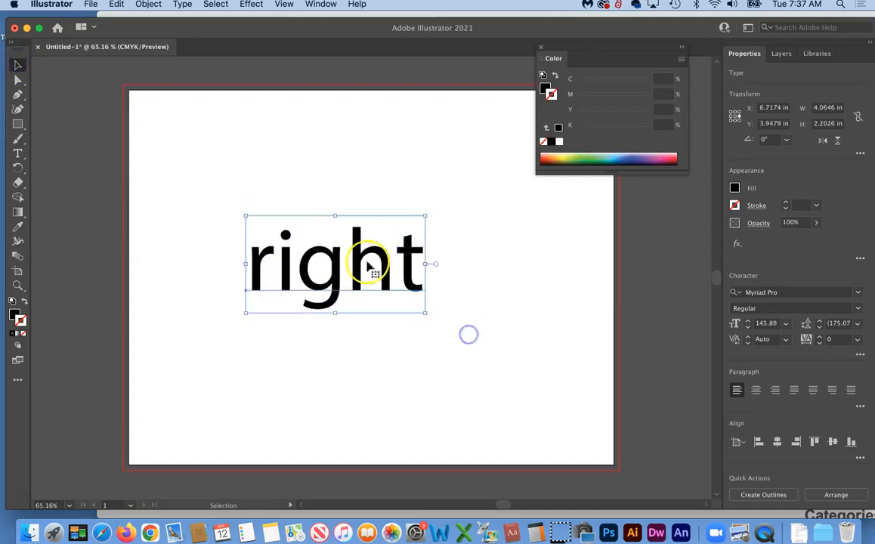
drag(382, 252, 406, 177)
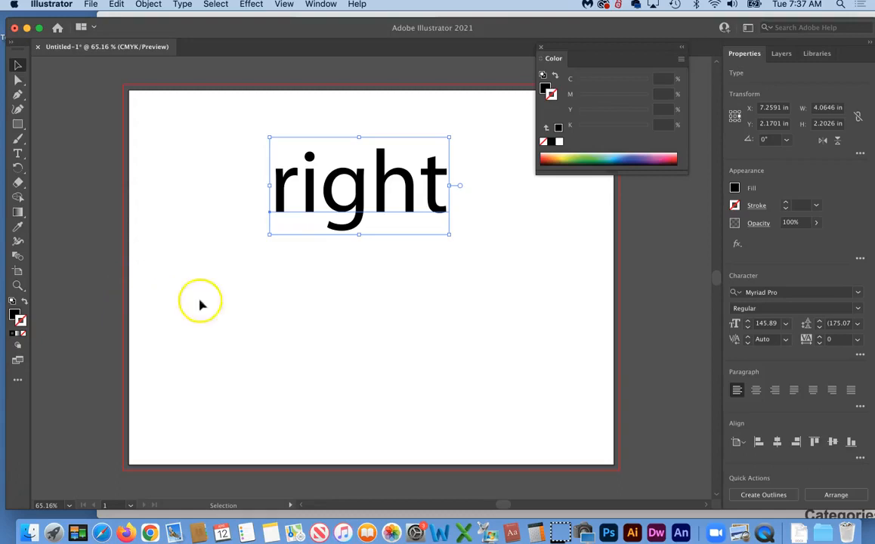
click(227, 316)
scroll(227, 318, up, 2)
scroll(226, 318, left, 1)
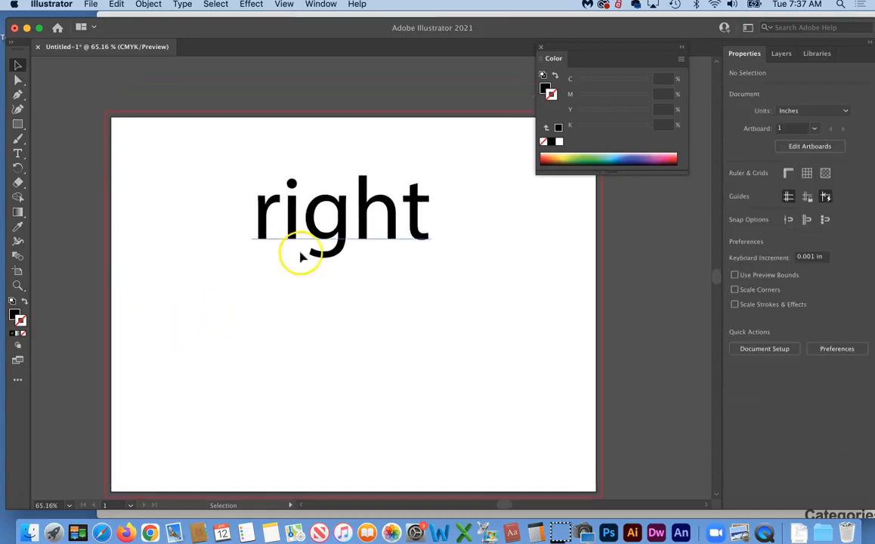
click(336, 234)
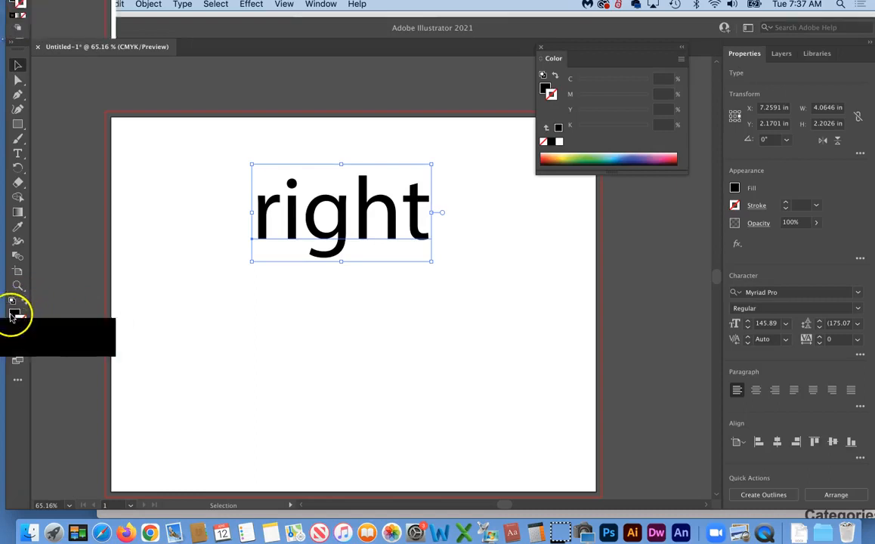
Swap fill and stroke, then set the fill of 'right' to bright red FC0606
click(24, 302)
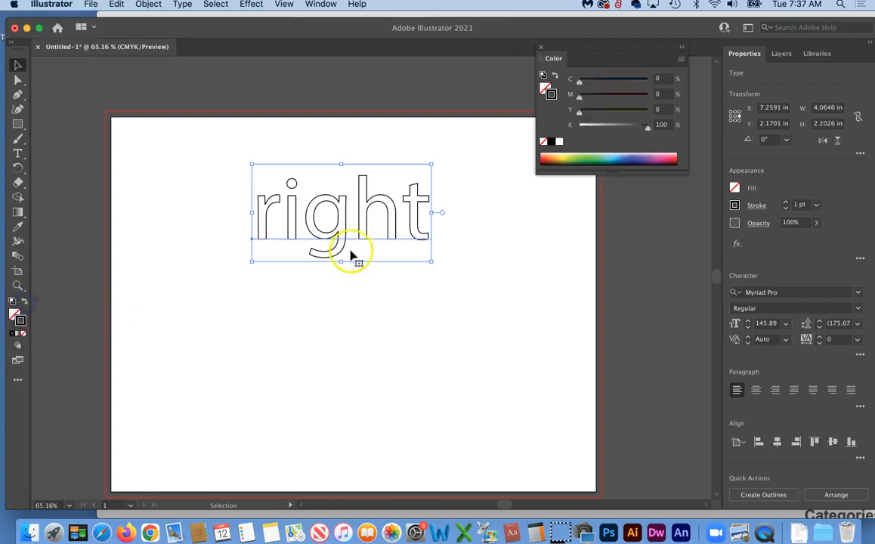
double_click(15, 316)
drag(405, 147, 400, 134)
click(538, 137)
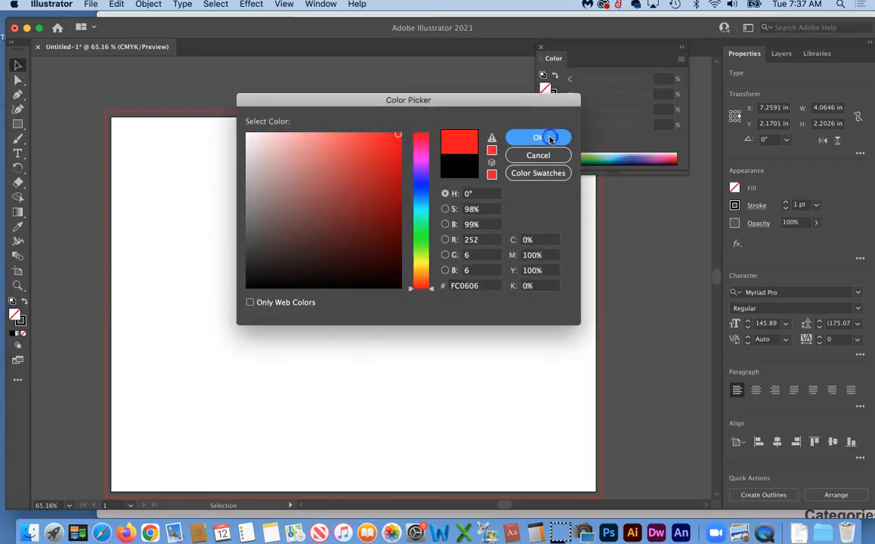
Raise the black stroke weight to 4 pt and zoom in on the word
click(20, 320)
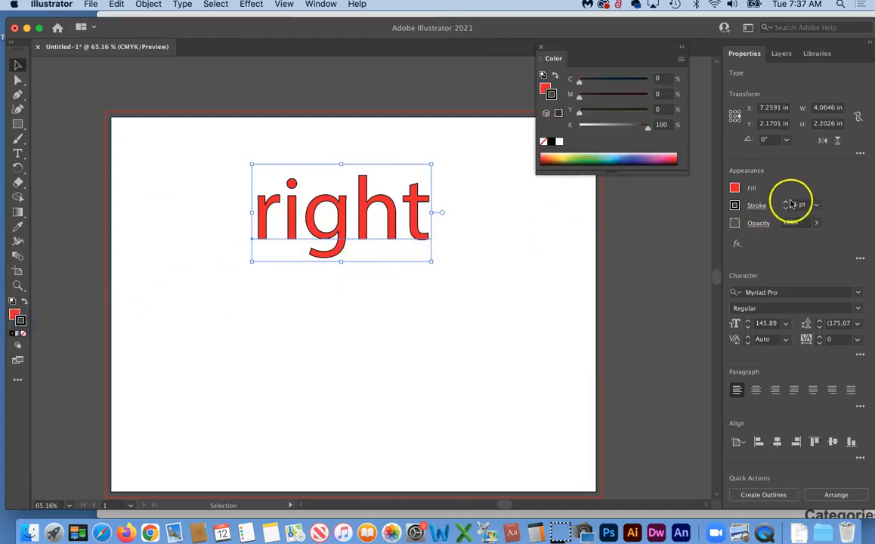
click(786, 203)
click(786, 203)
click(786, 203)
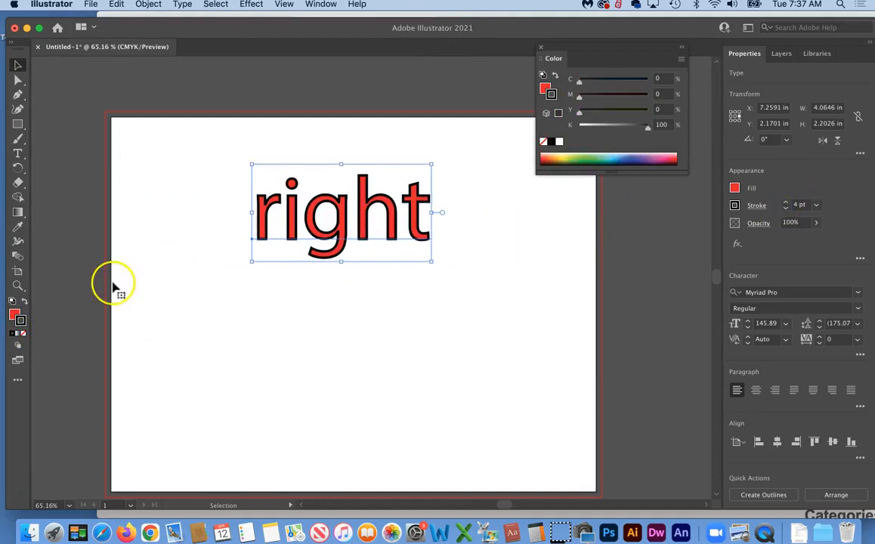
click(17, 284)
drag(244, 180, 445, 381)
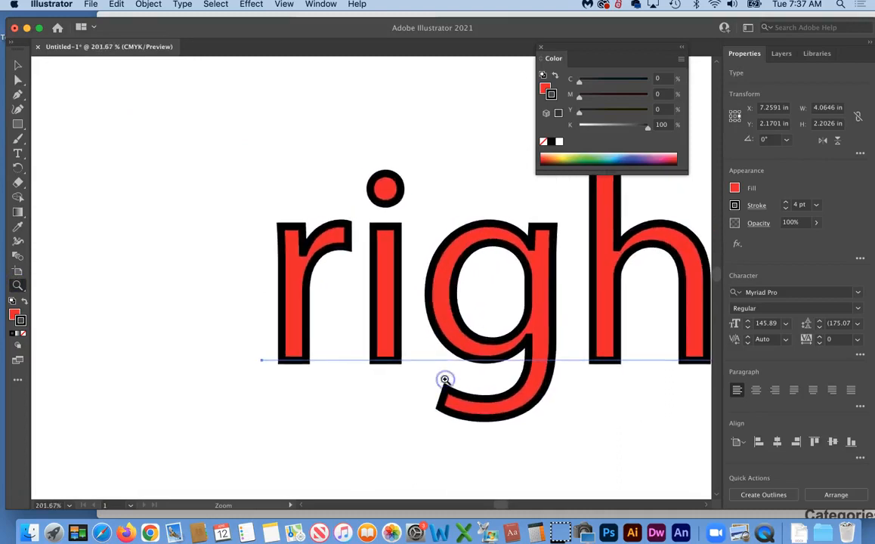
Option-drag the outlined 'right' downward to place a duplicate below the original
scroll(445, 380, right, 5)
scroll(446, 378, left, 5)
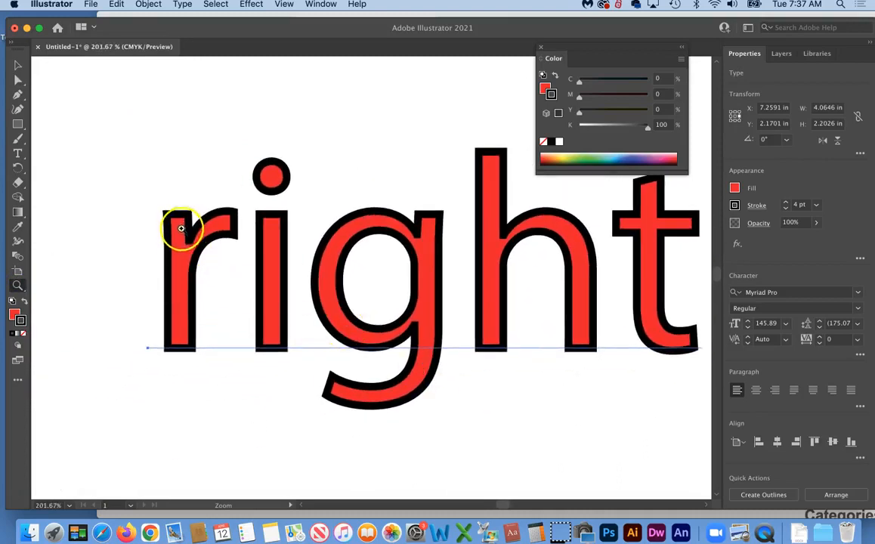
scroll(195, 246, down, 5)
scroll(195, 247, right, 3)
scroll(196, 243, up, 1)
scroll(196, 243, left, 1)
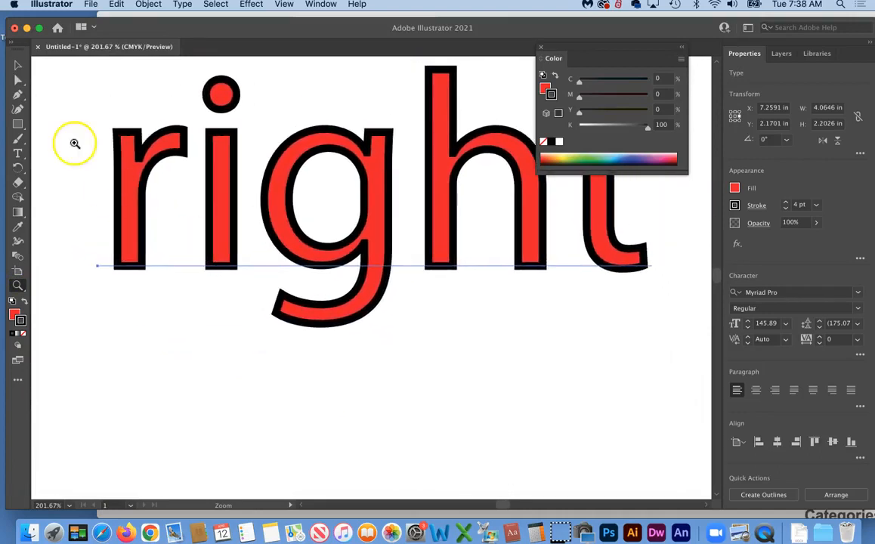
click(16, 66)
click(281, 210)
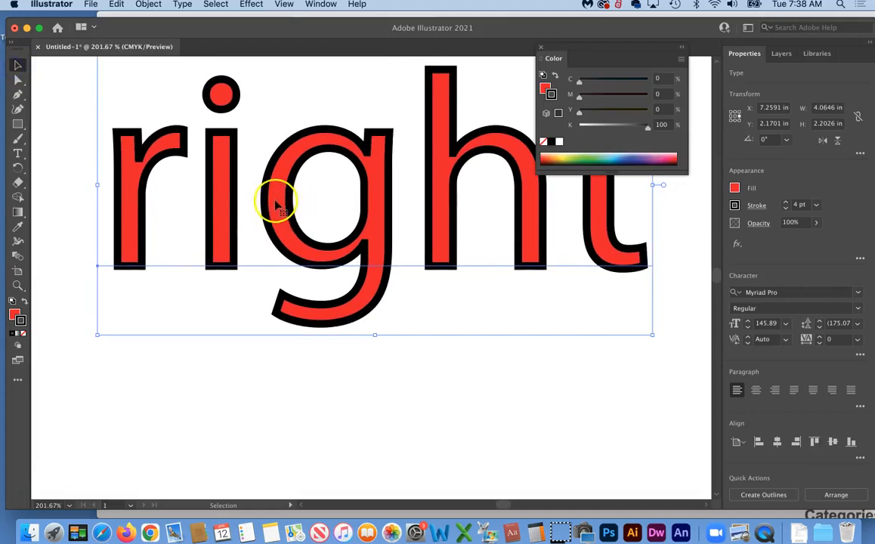
mouse_move(278, 208)
mouse_down()
mouse_move(274, 365)
mouse_move(284, 479)
mouse_up()
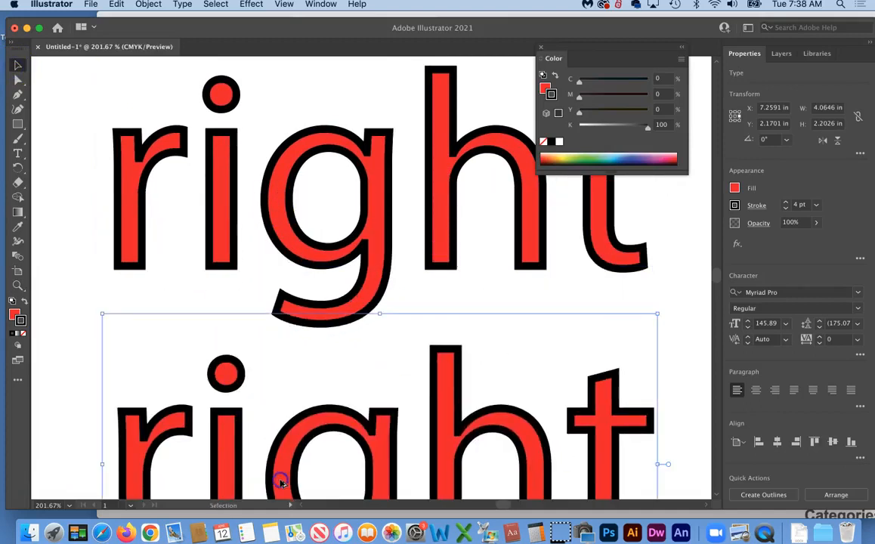
Set the duplicate's stroke to None, leaving it red-filled with no outline
click(21, 320)
click(23, 334)
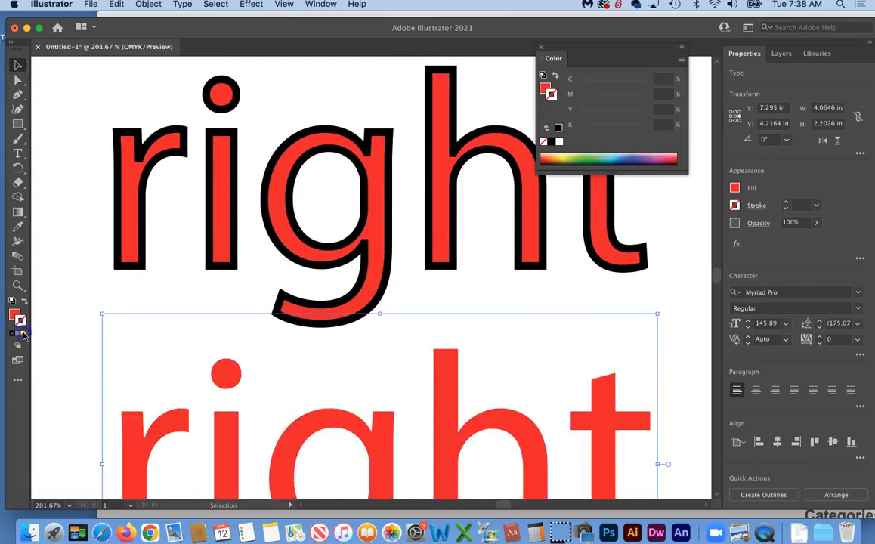
scroll(201, 401, down, 2)
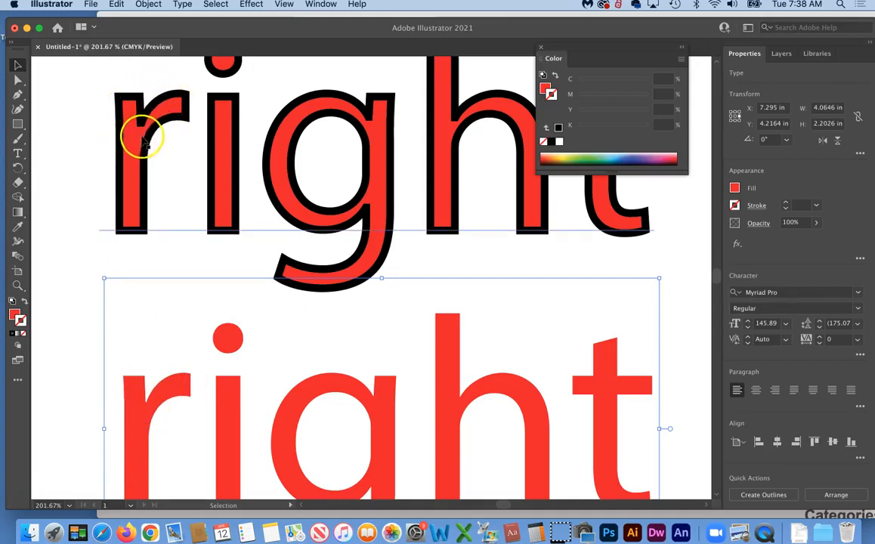
scroll(256, 161, right, 2)
scroll(257, 162, right, 1)
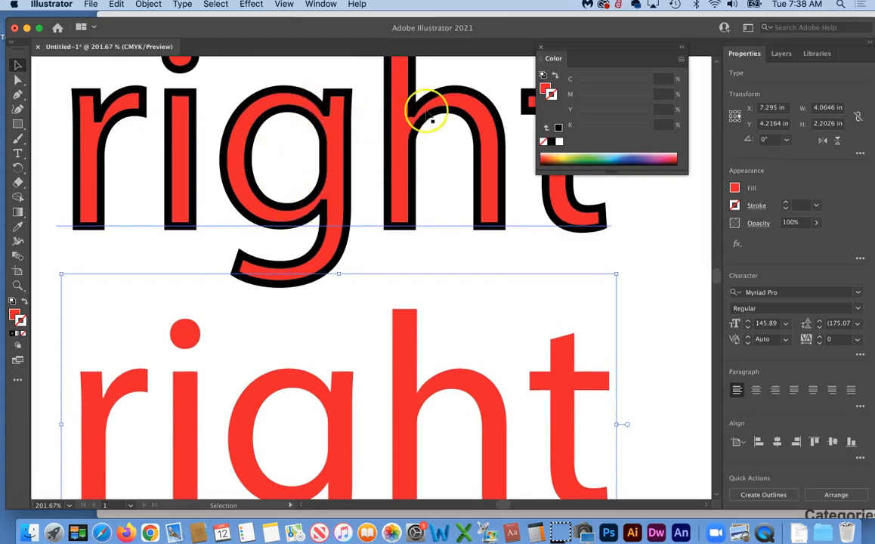
click(26, 493)
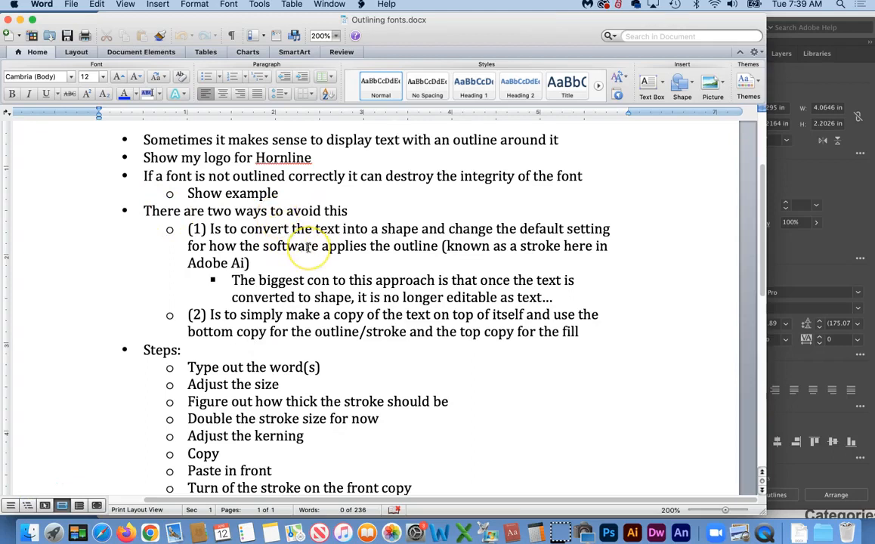
Read through the outlining steps in Outlining fonts.docx, then return to Illustrator
scroll(308, 247, down, 2)
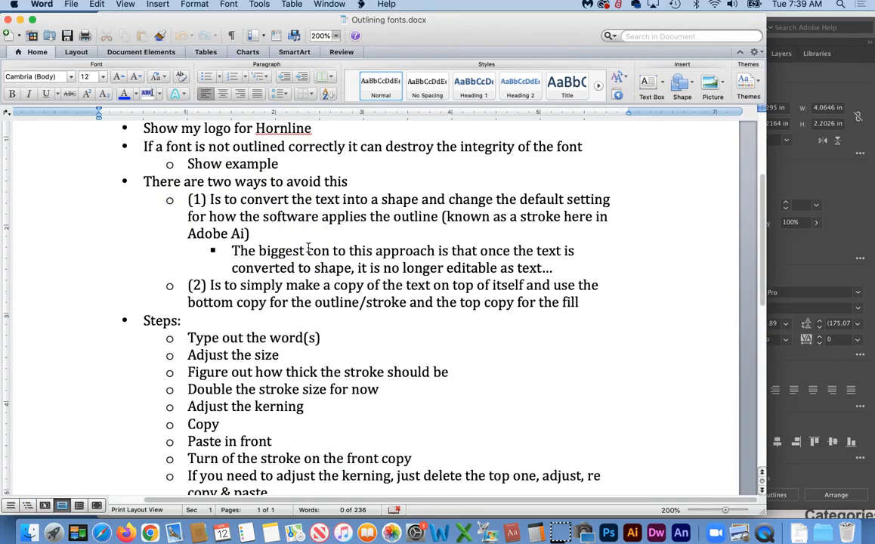
click(330, 239)
click(328, 240)
scroll(317, 247, down, 1)
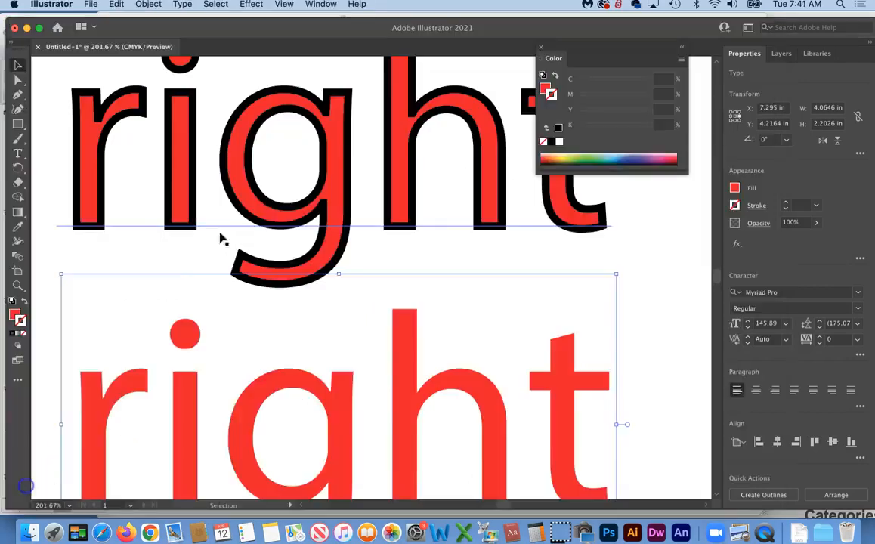
Zoom out, move the outlined 'right' off the artboard to the left, and delete the red copy
key(a)
key(super+1)
key(super+minus)
key(v)
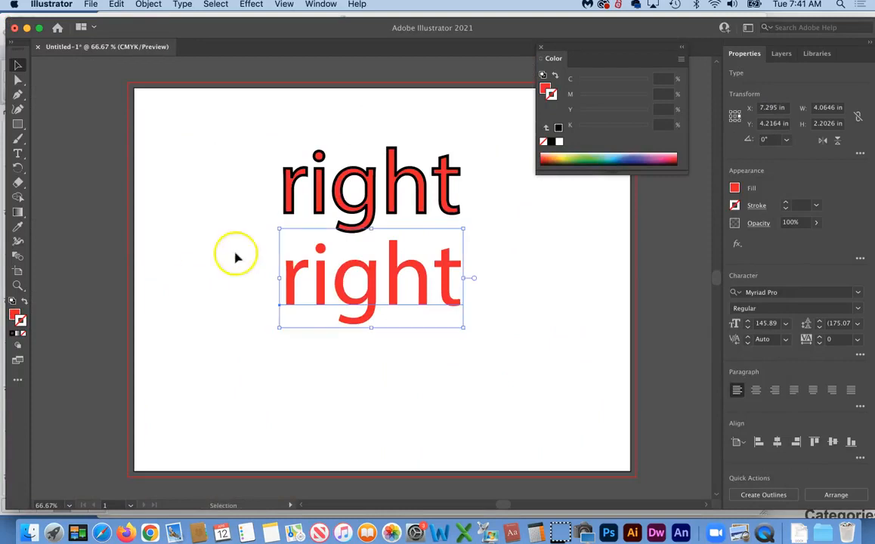
drag(409, 230, 54, 189)
click(352, 321)
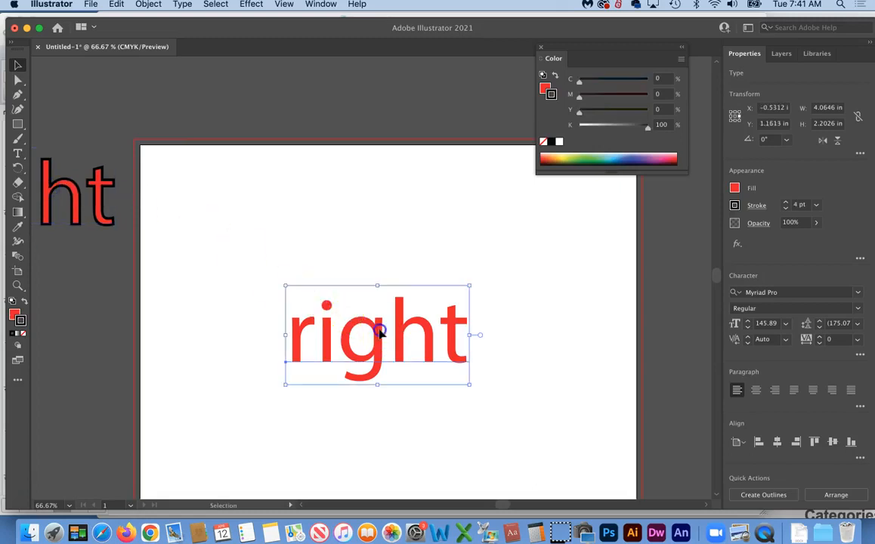
key(Delete)
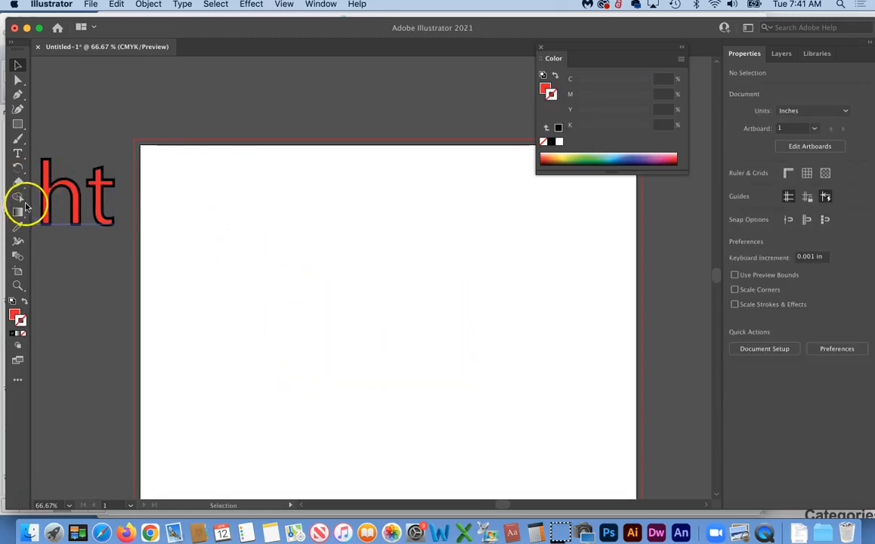
Type a new black 'right' and scale it to about 194.7 pt near the artboard top
click(19, 154)
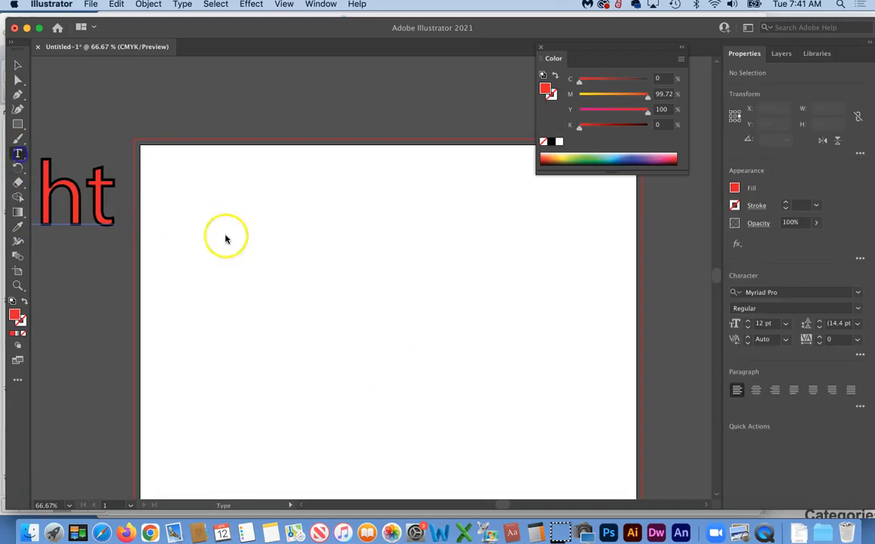
click(259, 264)
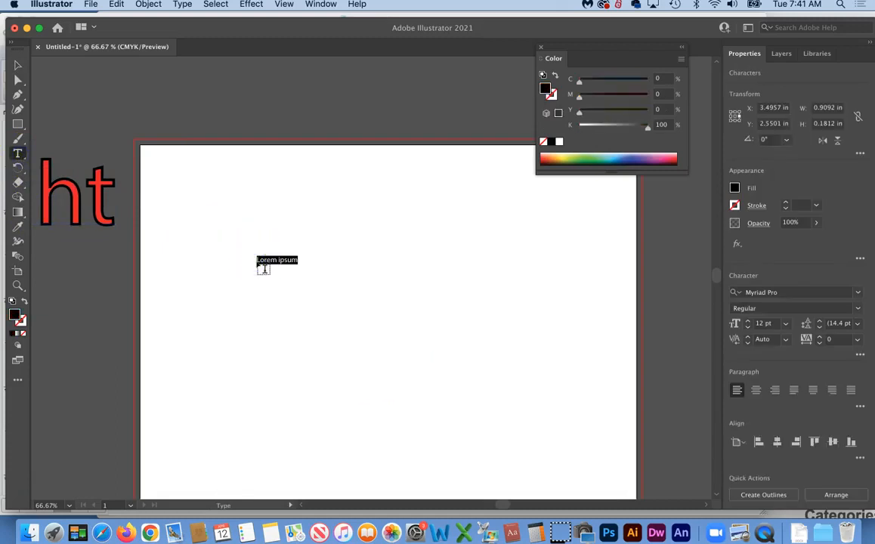
key(BackSpace)
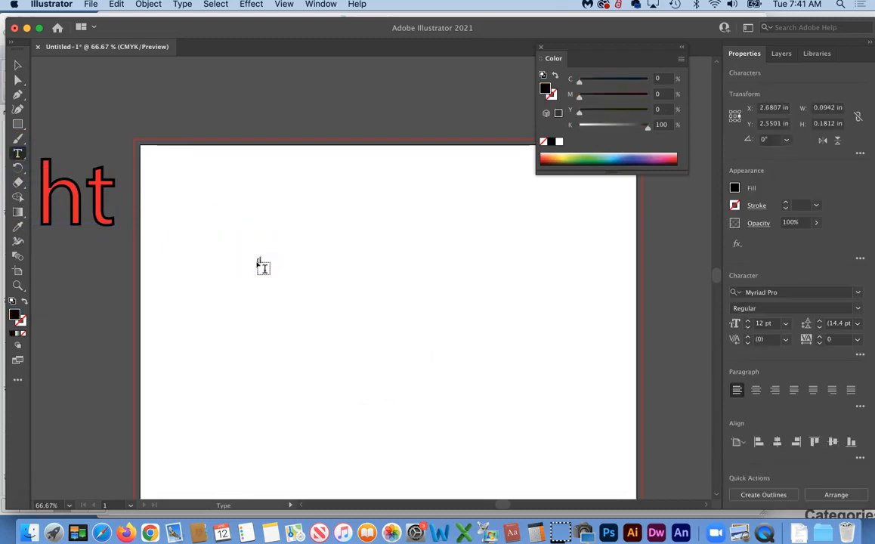
click(18, 65)
drag(271, 263, 492, 362)
drag(445, 329, 445, 250)
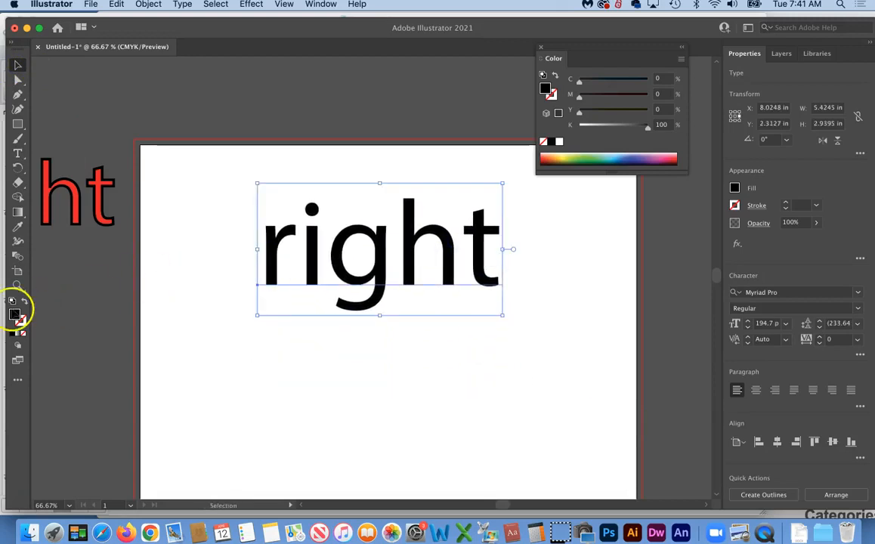
Swap fill and stroke, then fill the new 'right' with red
click(24, 301)
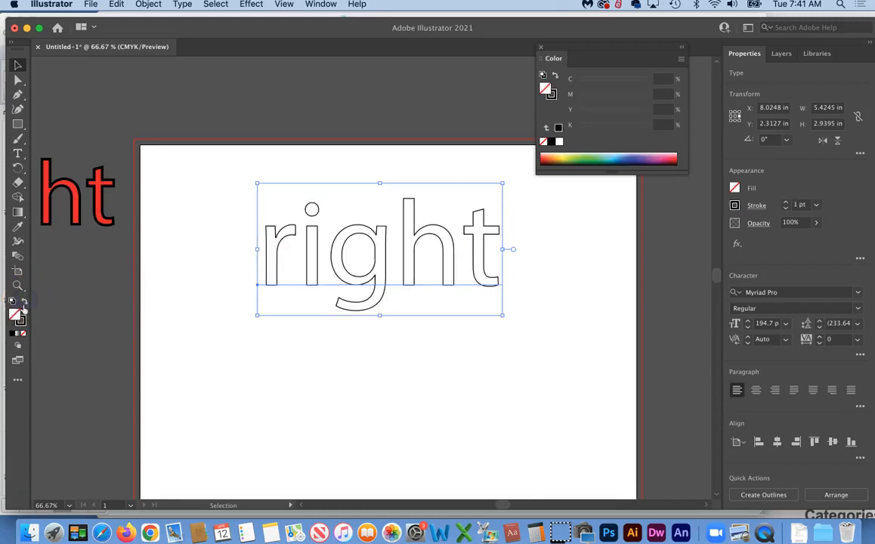
double_click(14, 316)
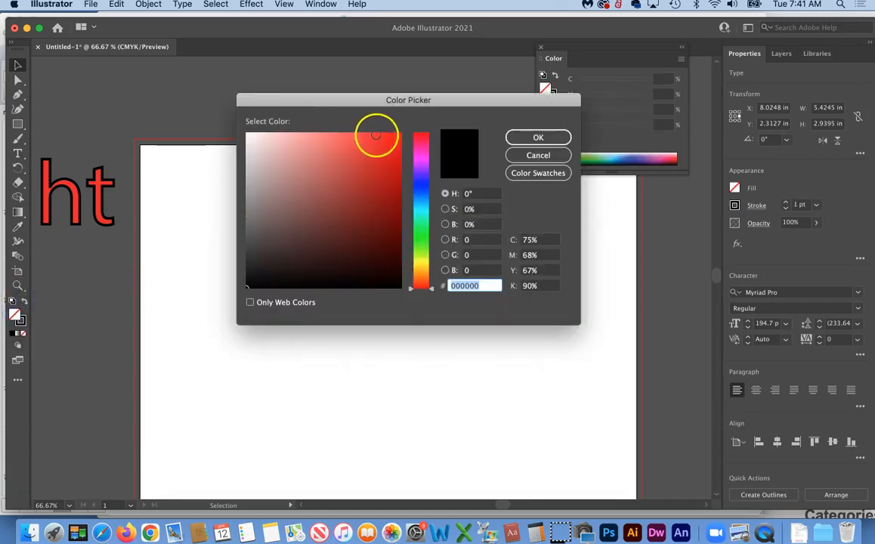
click(399, 135)
click(530, 138)
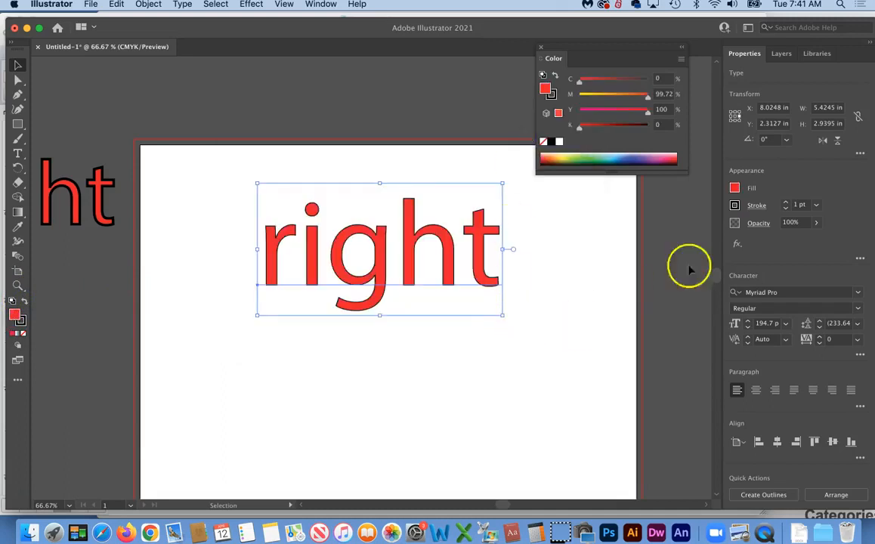
Thicken the black outline of 'right' step by step to 8 pt
click(786, 204)
click(787, 205)
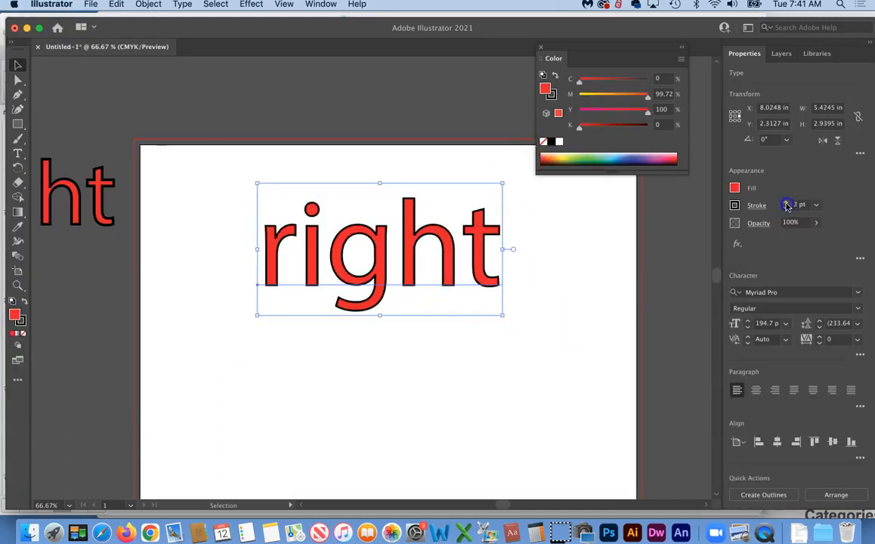
click(787, 205)
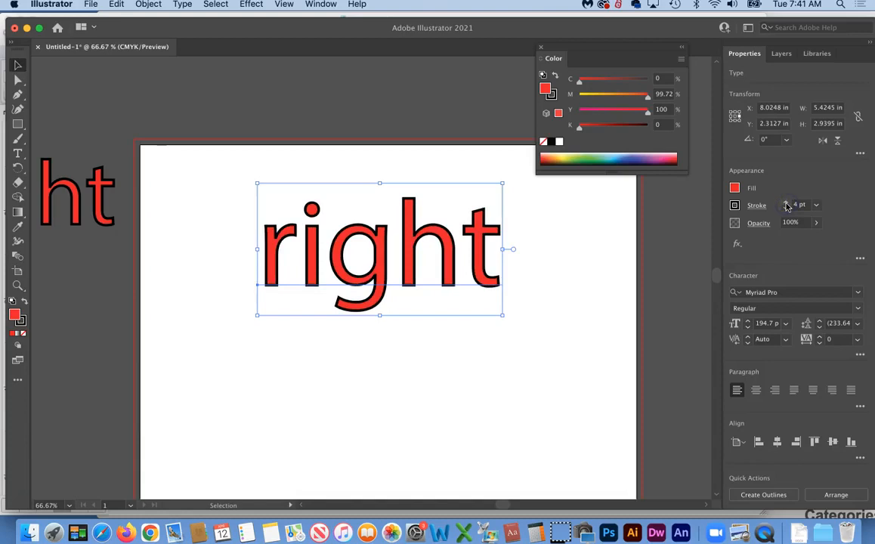
click(520, 394)
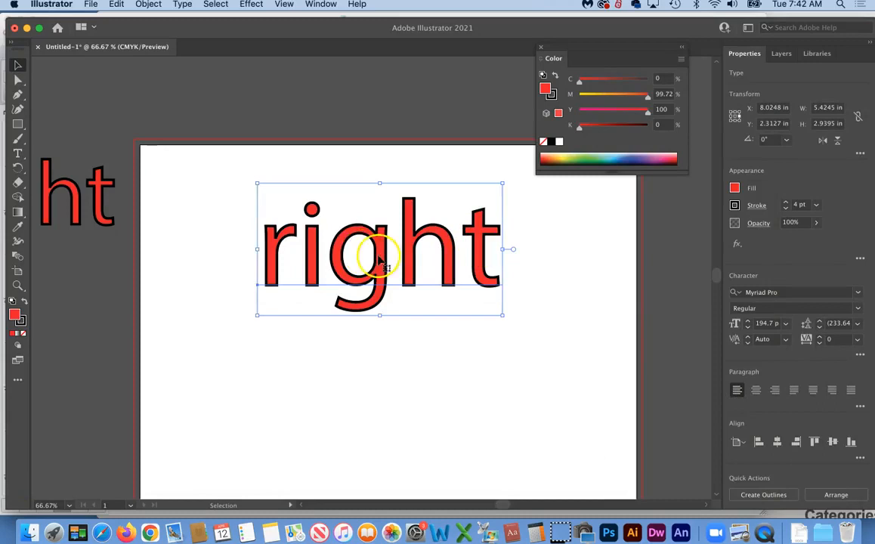
click(786, 205)
click(787, 204)
click(786, 205)
click(786, 205)
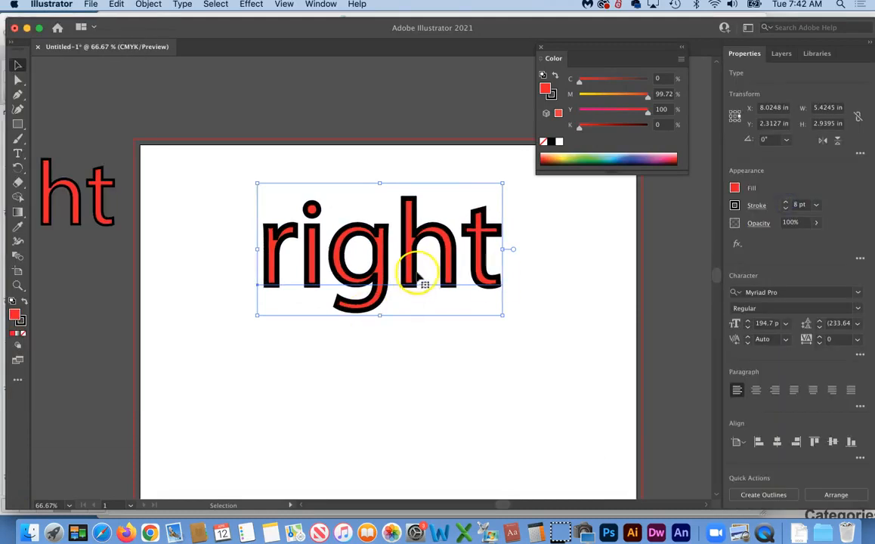
Set the kerning between 'r' and 'i' to 15
click(18, 155)
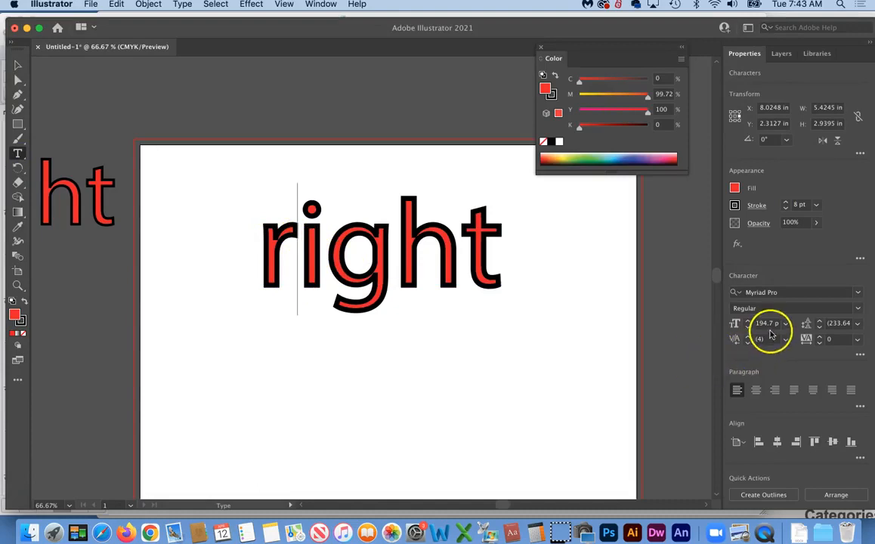
click(299, 243)
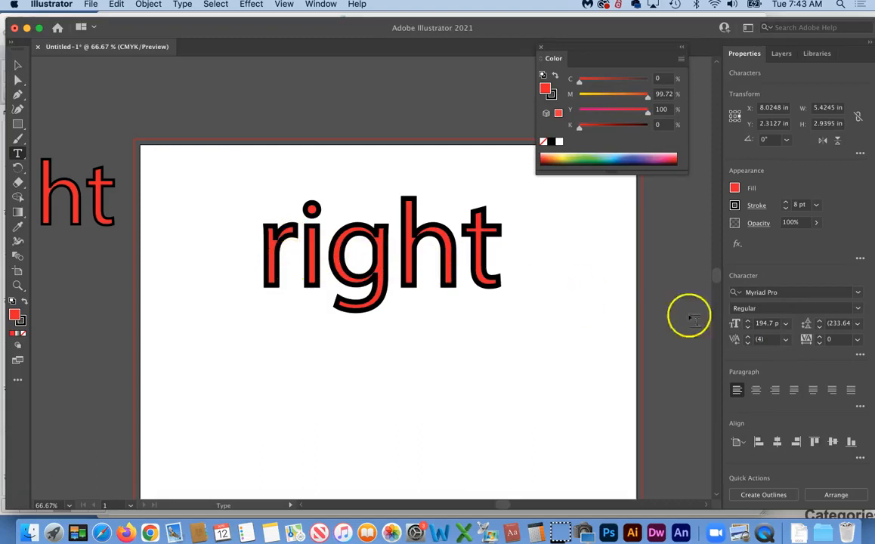
click(768, 339)
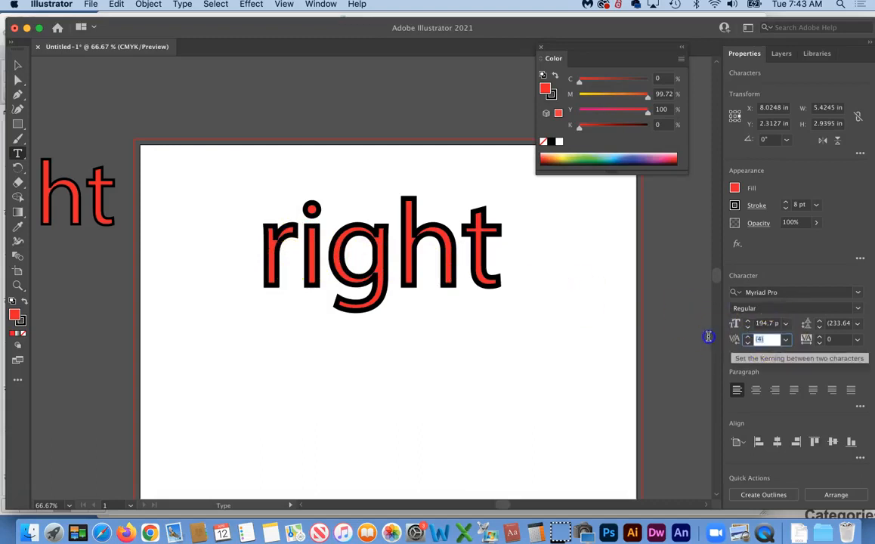
text(10)
key(Return)
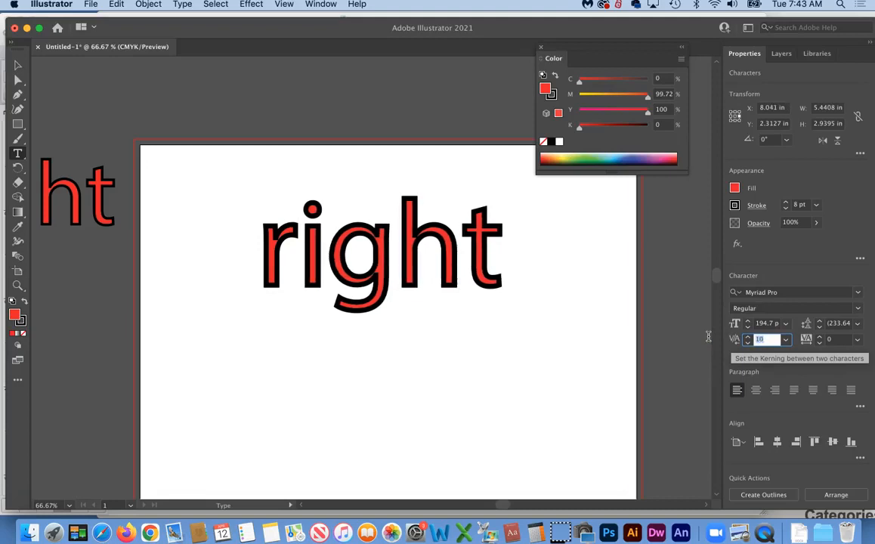
text(12)
key(Return)
key(Up)
key(Up)
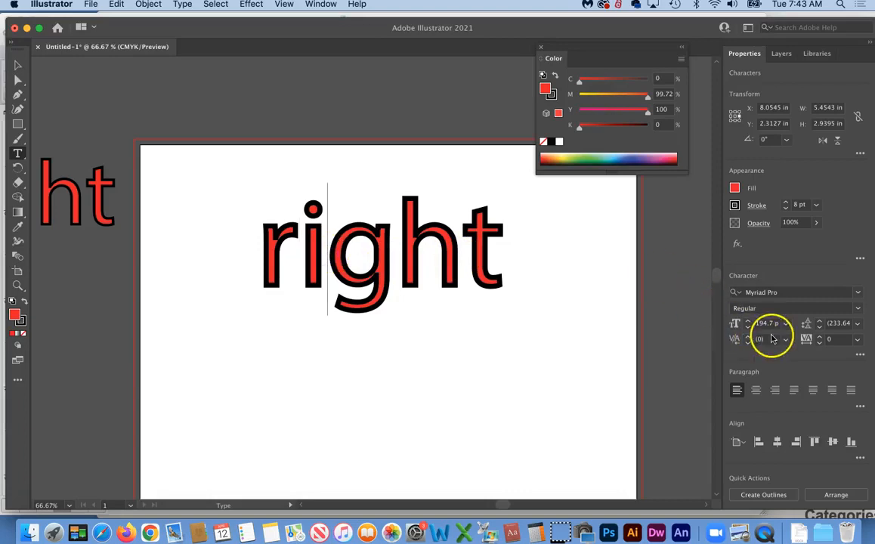
Set the kerning between 'i' and 'g' to 3
click(767, 340)
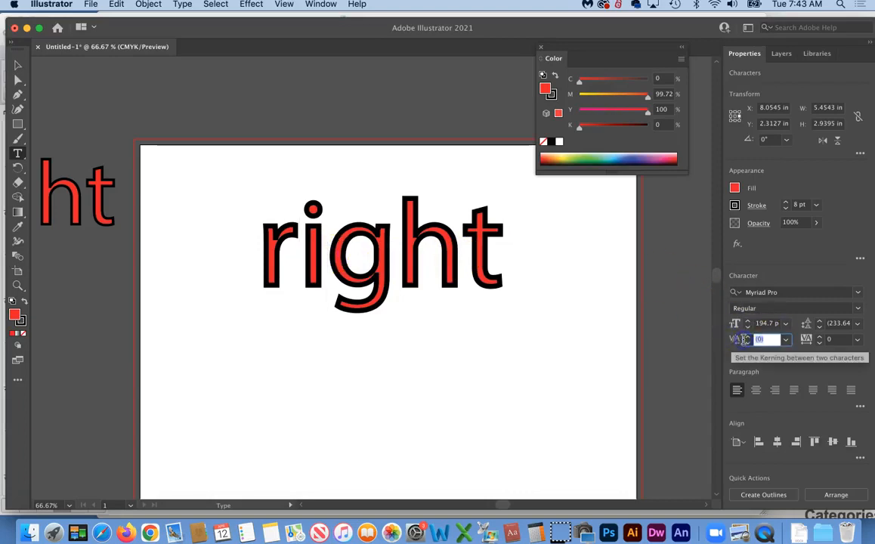
key(Up)
key(Up)
key(Up)
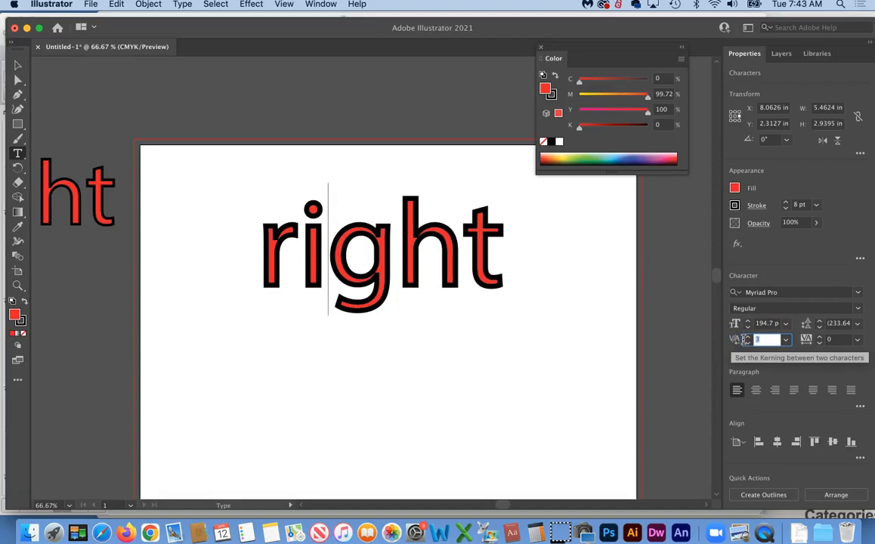
key(Up)
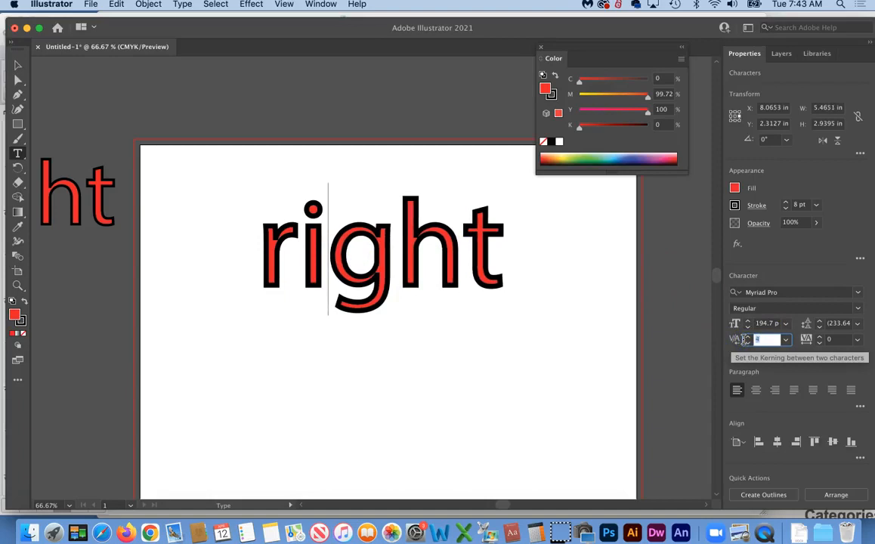
key(Down)
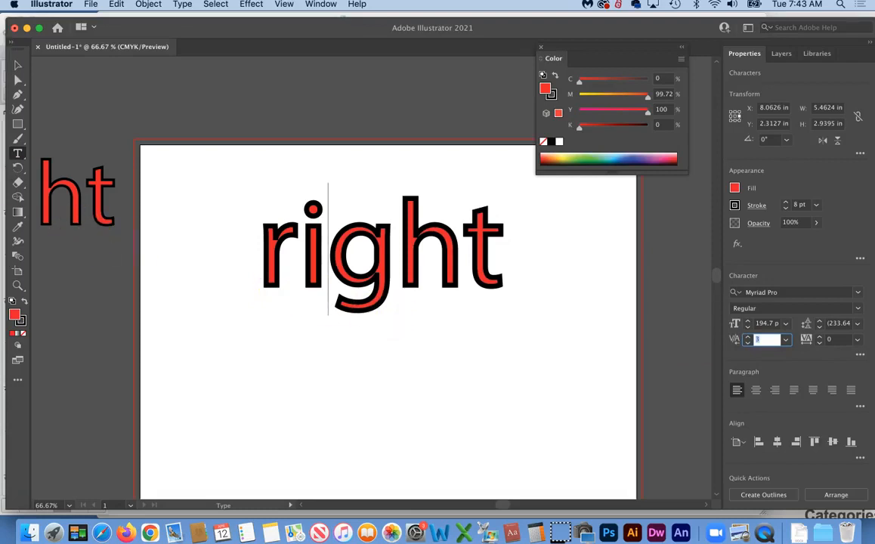
click(17, 66)
Copy 'right' and paste it in front, shifting the copy down and right
click(435, 409)
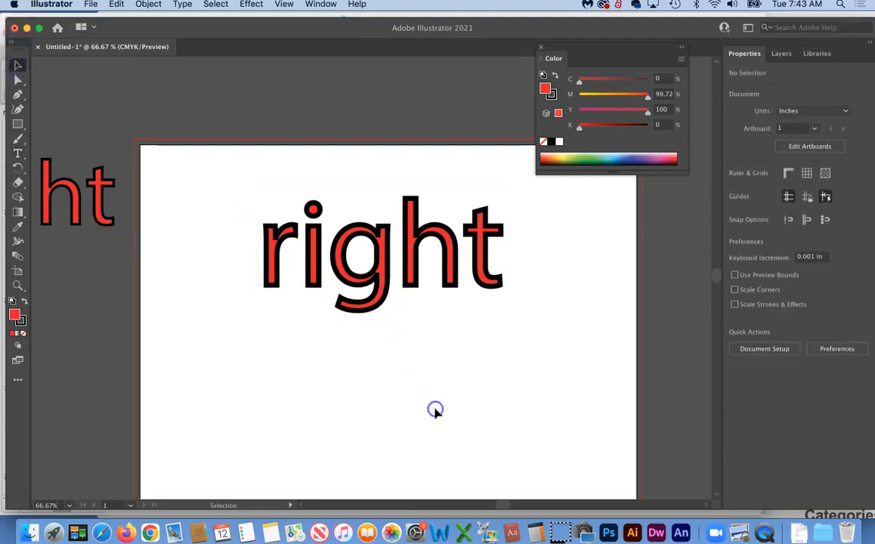
click(385, 261)
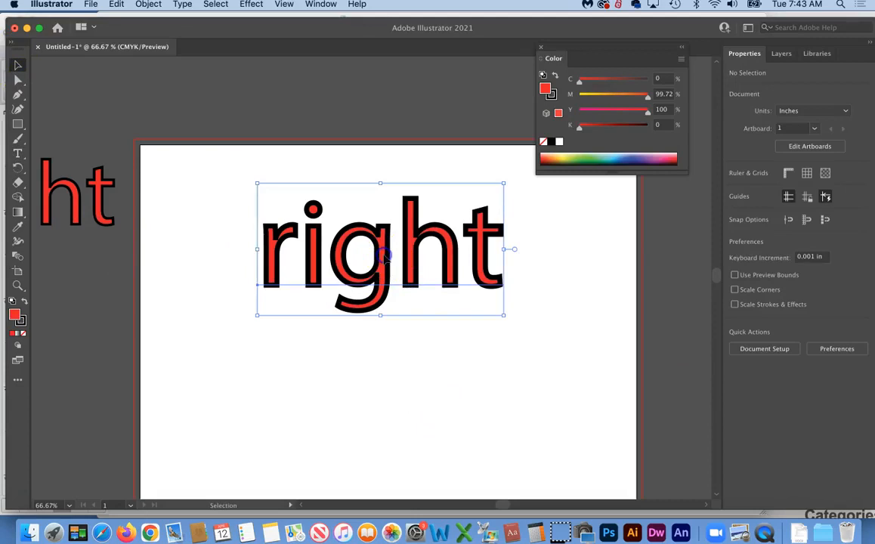
click(115, 4)
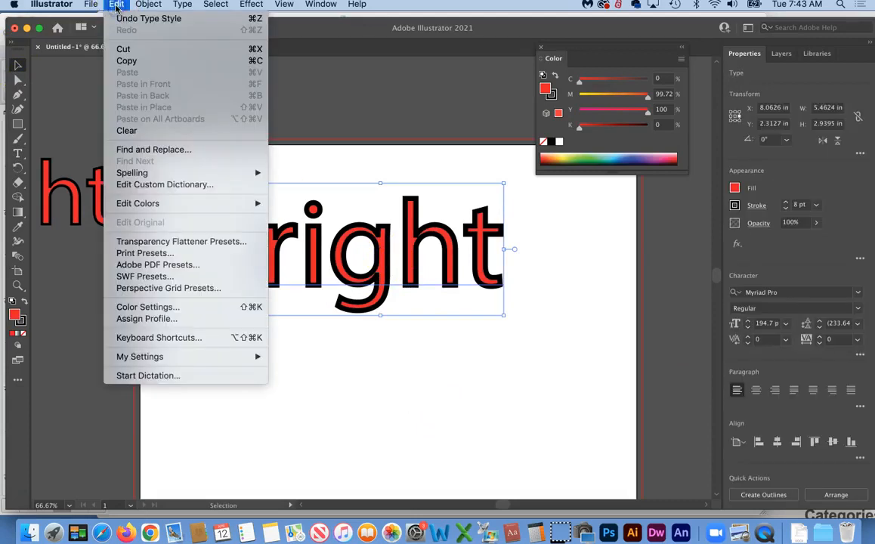
click(126, 61)
click(115, 5)
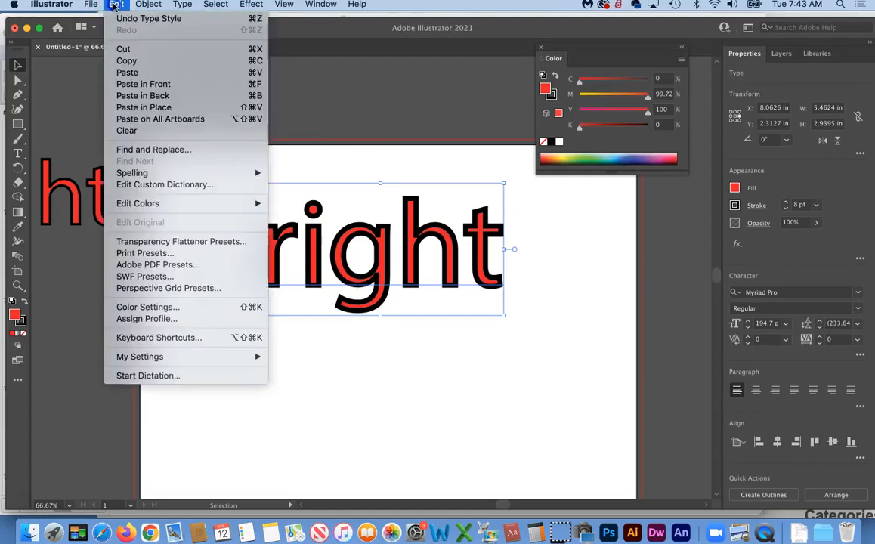
click(130, 84)
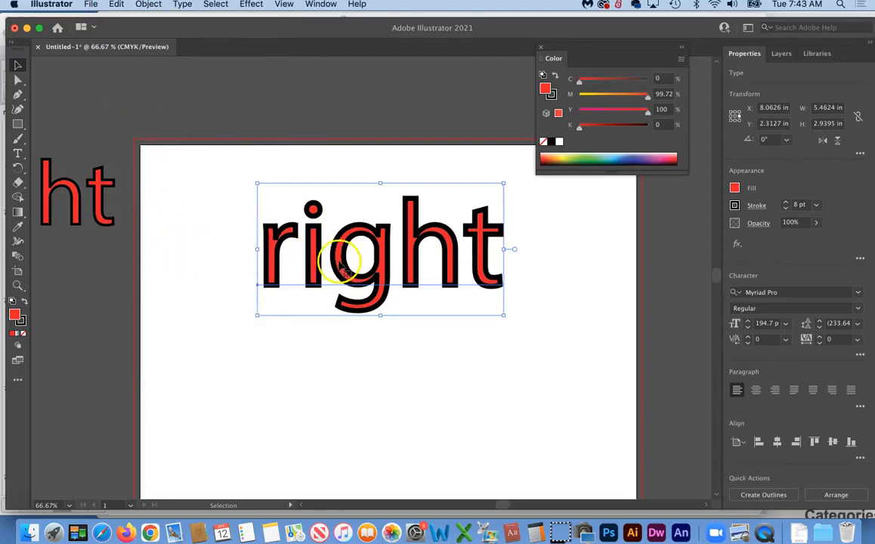
drag(342, 263, 357, 298)
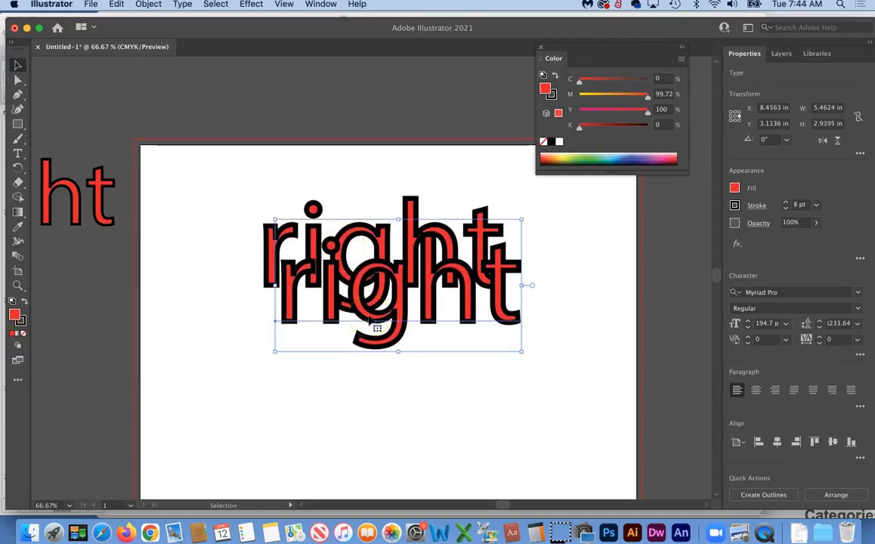
Undo the unwanted duplicate, leaving one red 'right' with the 8 pt outline
key(a)
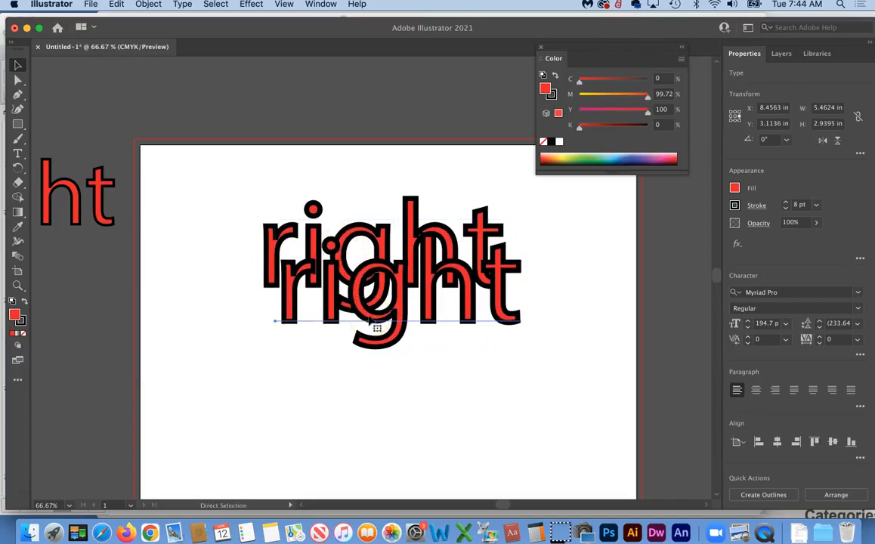
key(super+z)
key(v)
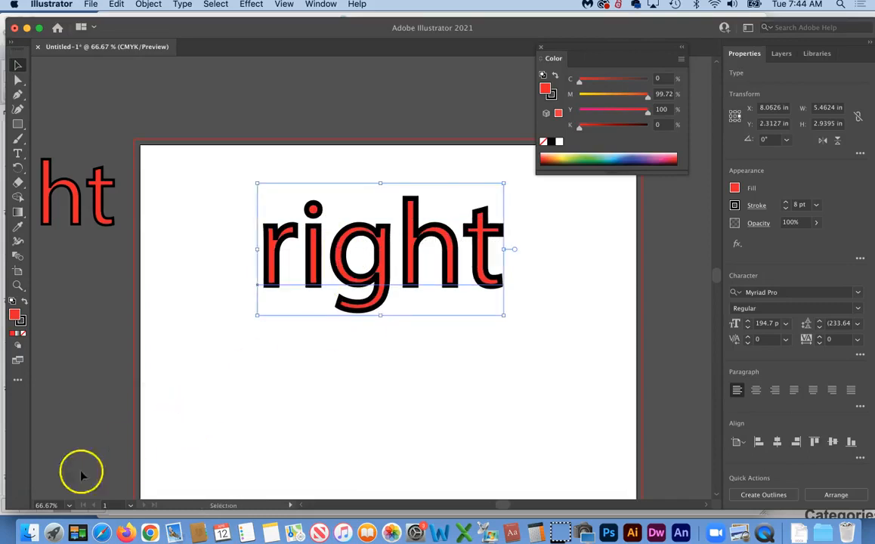
click(342, 274)
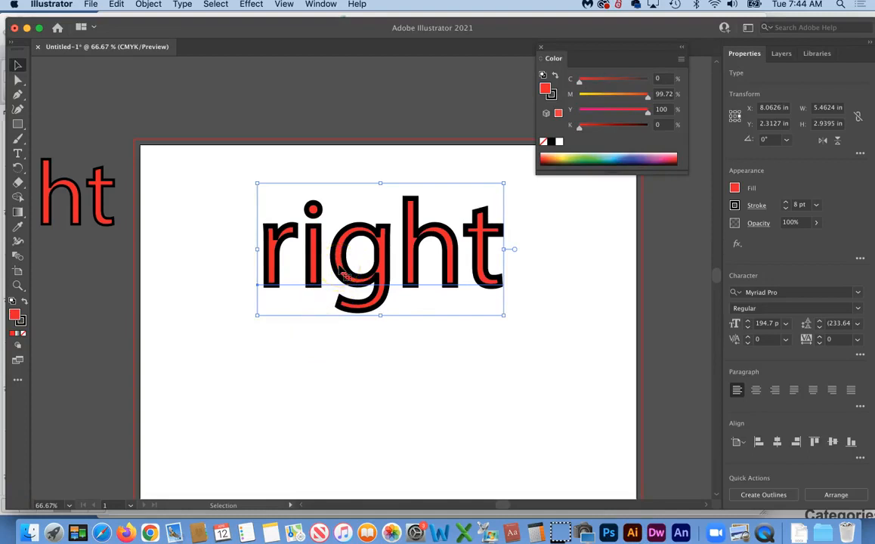
Remove the black stroke from the large 'right' by setting its stroke to None
click(307, 422)
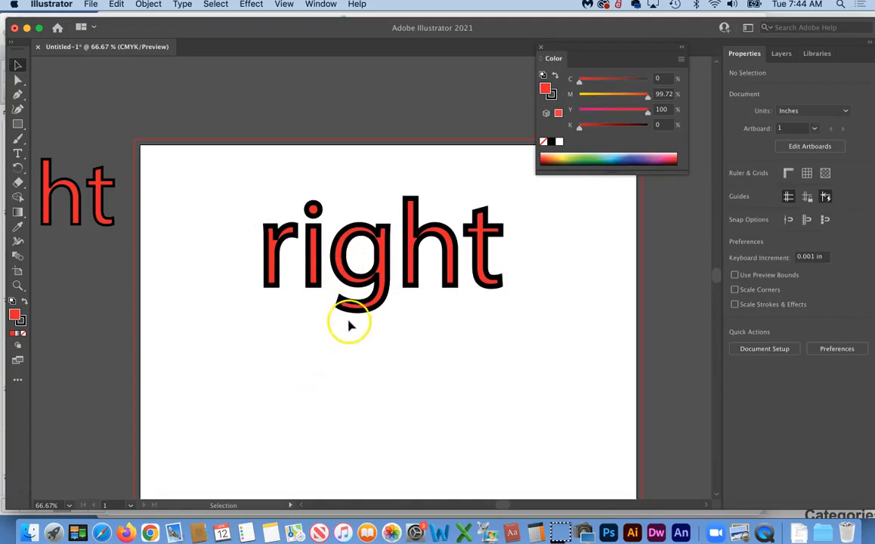
click(342, 272)
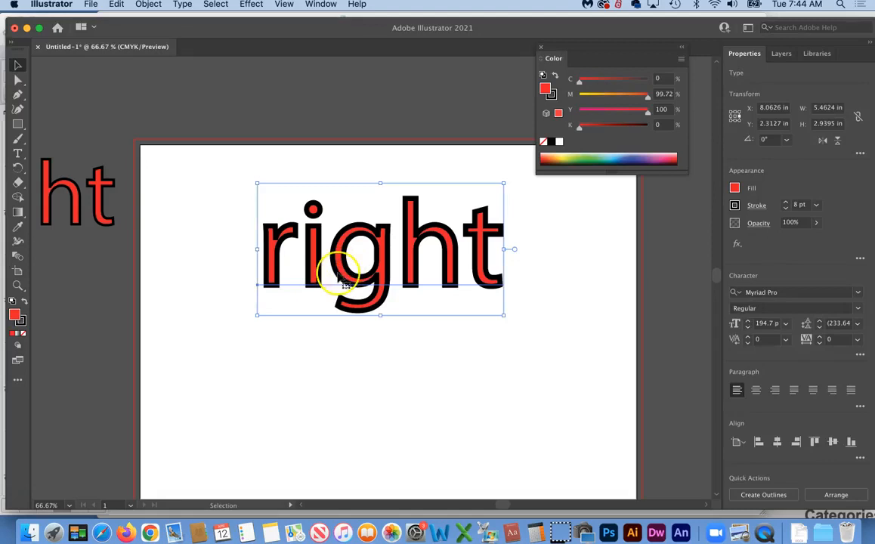
click(21, 322)
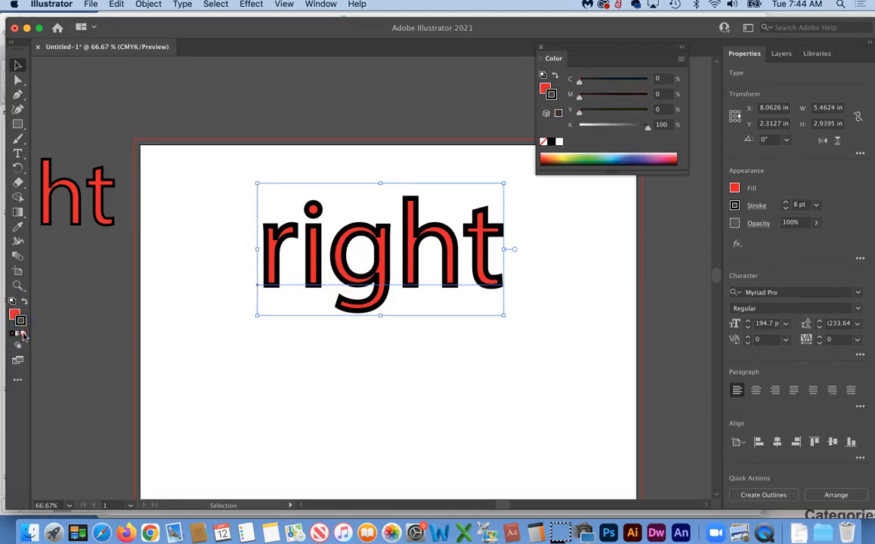
click(23, 335)
Move the small outlined 'right' from off the artboard to below the large one
click(176, 381)
drag(70, 200, 395, 355)
click(347, 239)
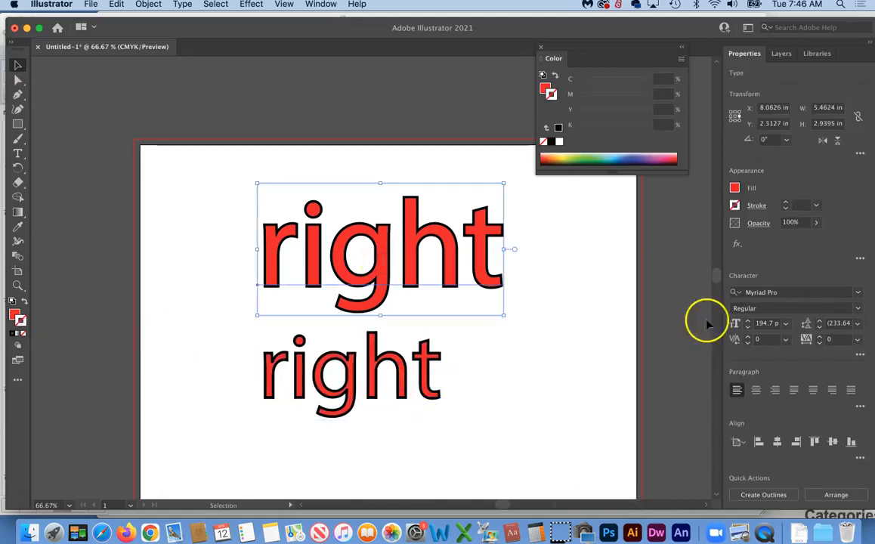
Set the lower 'right' copy's font size to 194.7 pt, matching the upper word
click(764, 324)
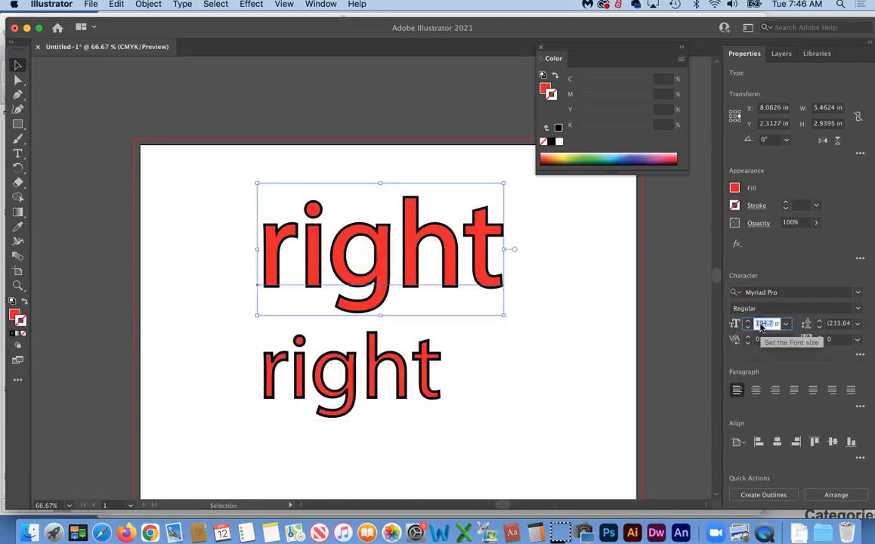
click(424, 363)
click(760, 325)
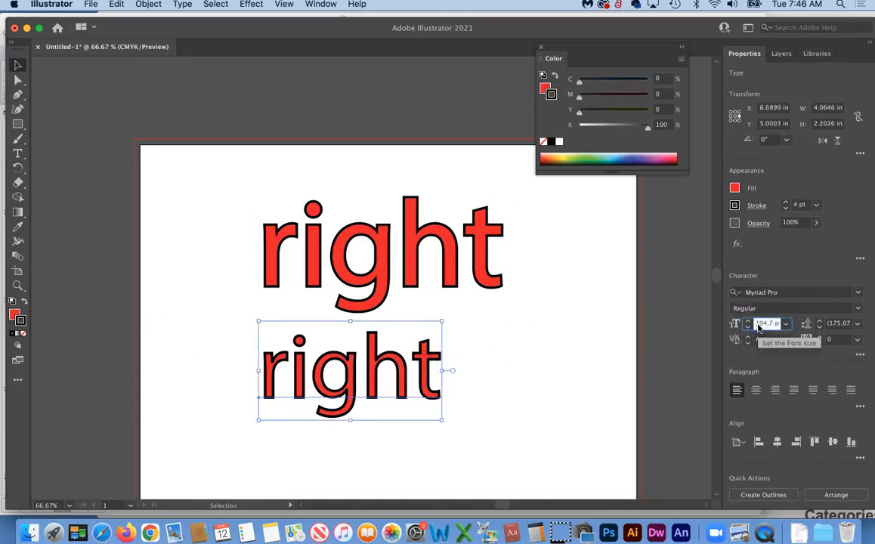
click(744, 372)
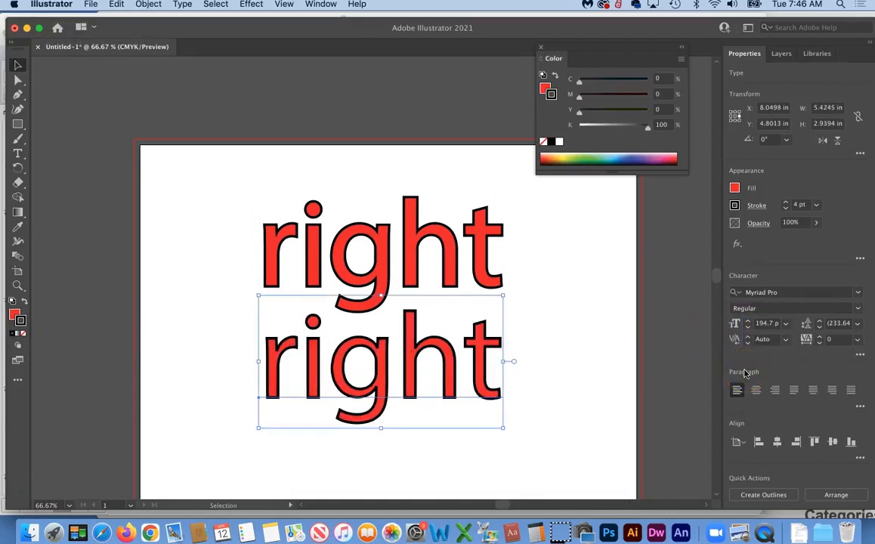
Zoom in on the two stacked 'right' words
click(17, 286)
drag(290, 305, 355, 431)
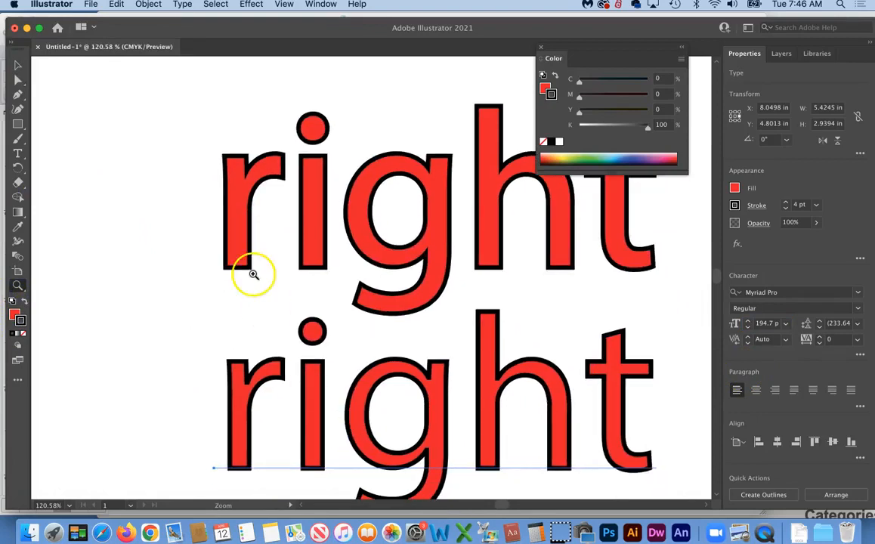
drag(202, 399, 208, 381)
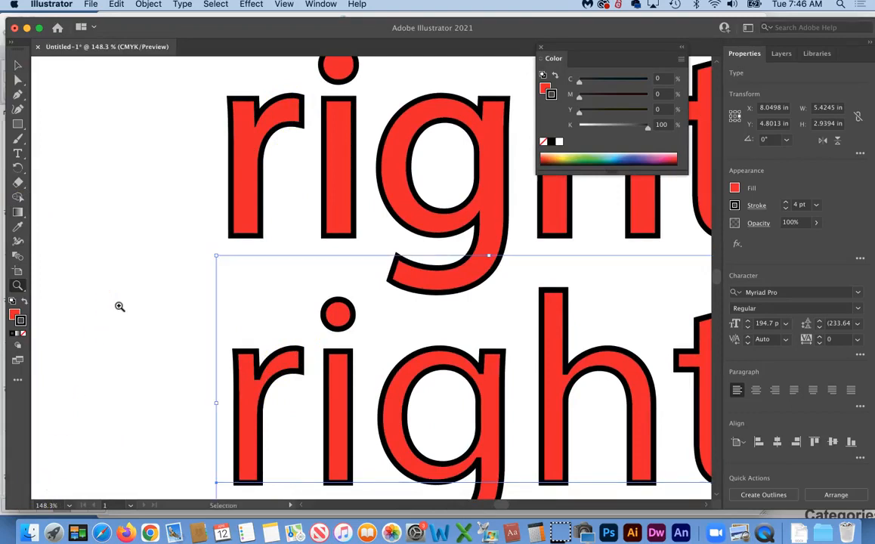
Drag the lower 'right' copy off the artboard's left edge, then deselect
key(super+minus)
key(super+minus)
scroll(199, 225, up, 3)
scroll(199, 224, up, 2)
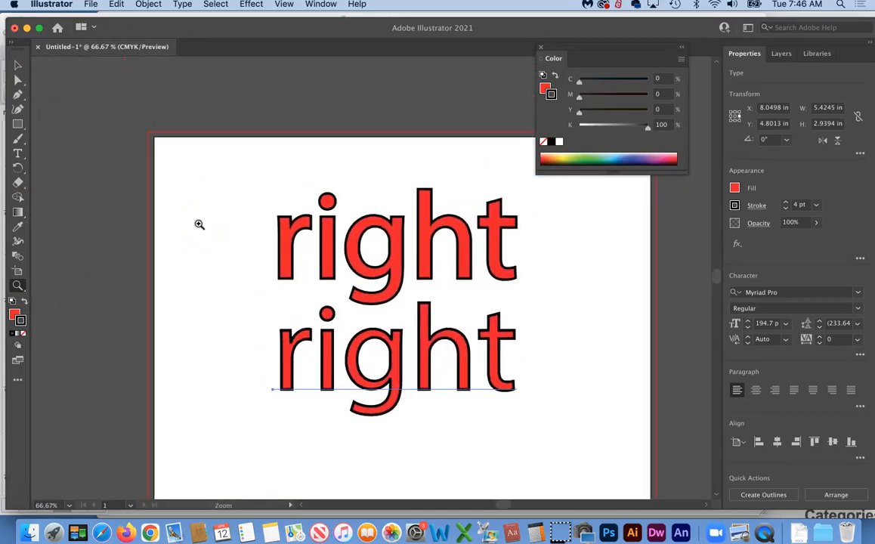
click(18, 66)
drag(400, 344, 65, 295)
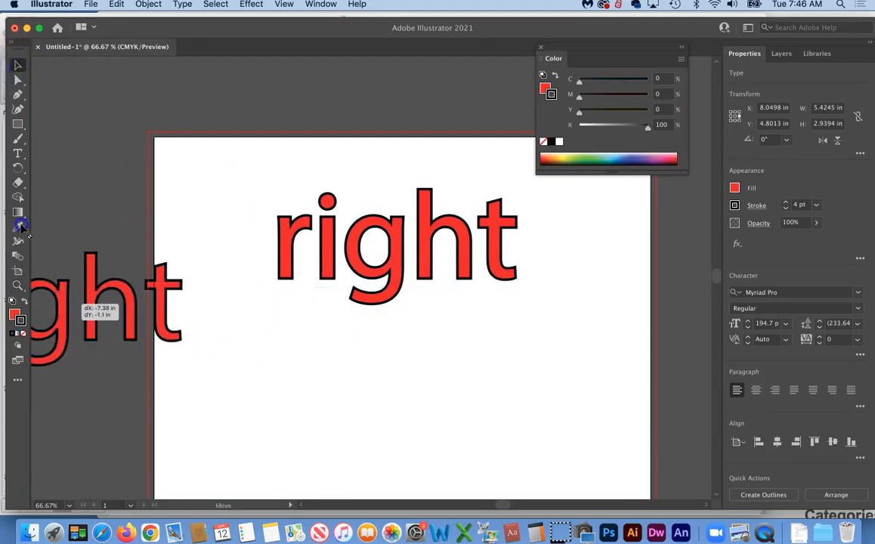
drag(20, 226, 21, 224)
drag(185, 343, 65, 337)
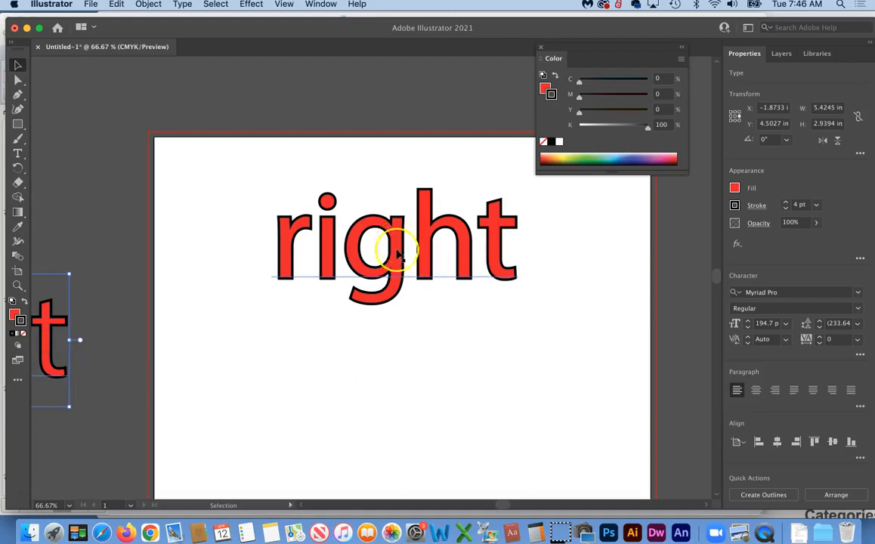
click(317, 261)
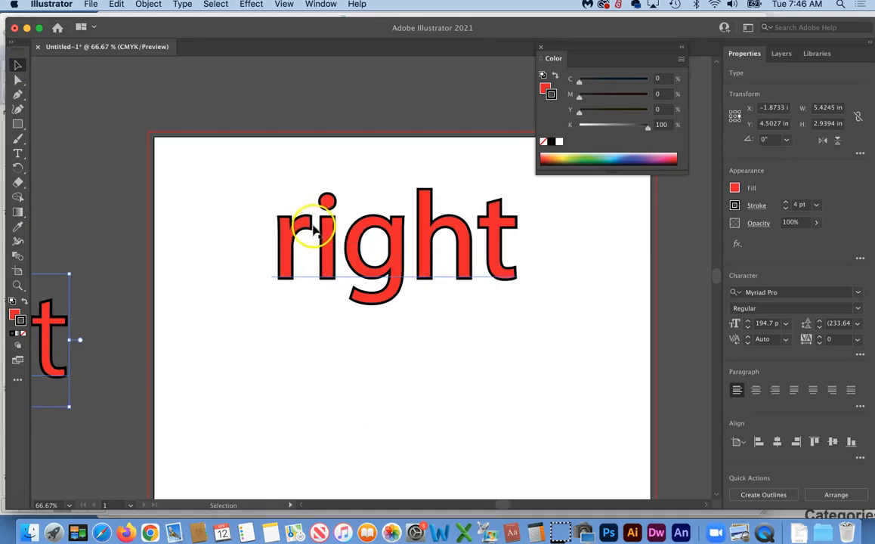
click(390, 271)
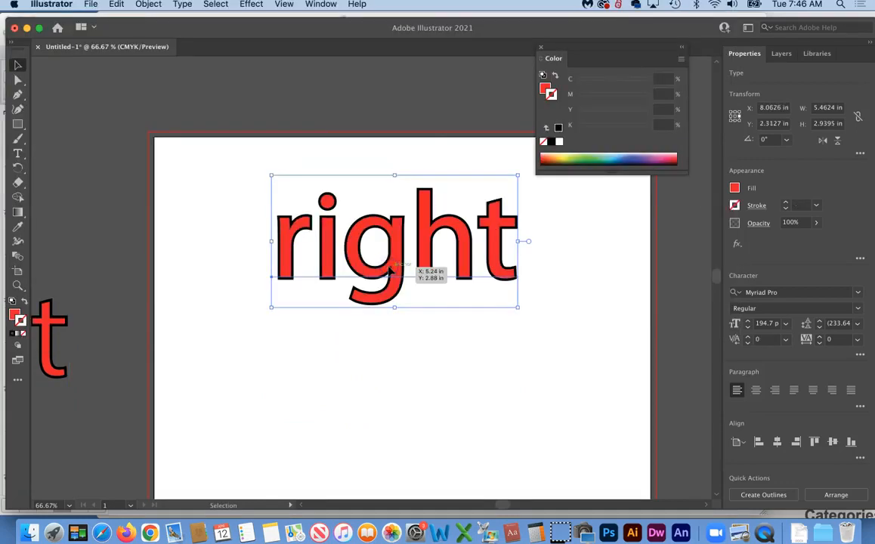
click(374, 265)
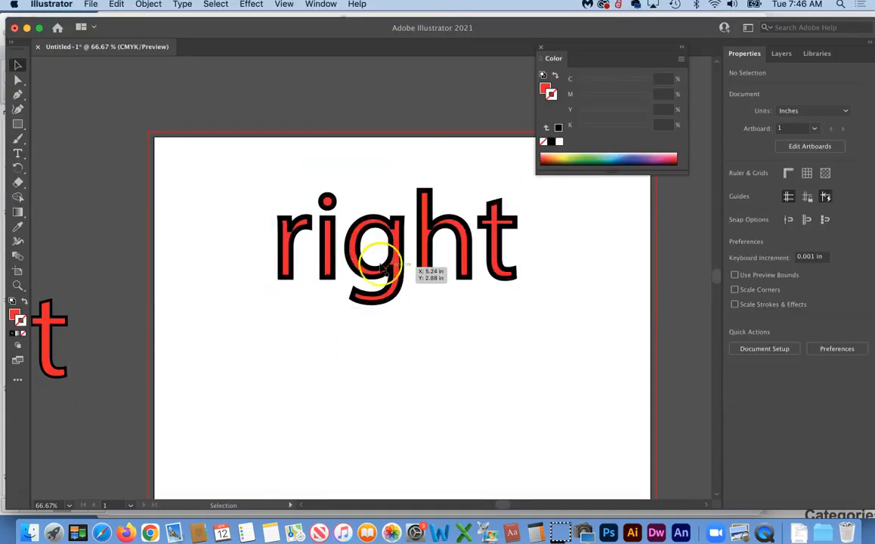
Increase the kerning between the 'r' and 'i' in 'right' by one step
click(17, 153)
click(287, 209)
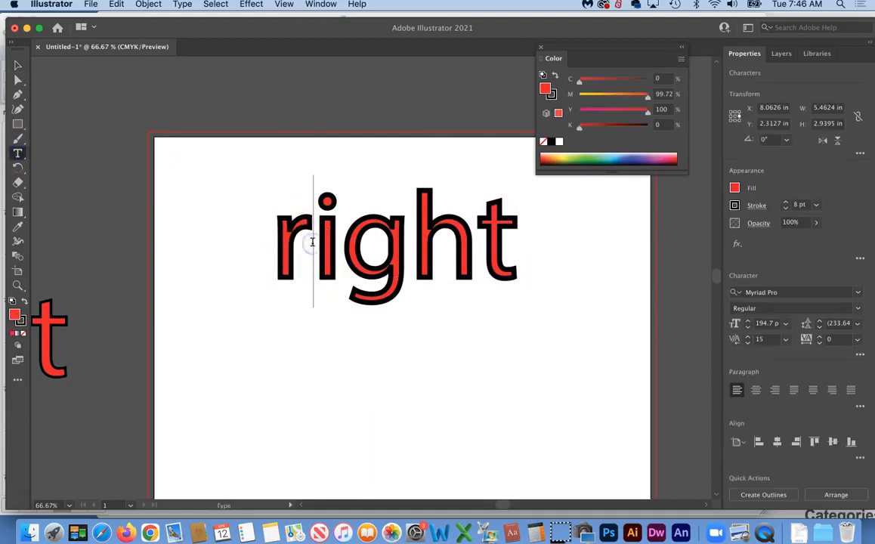
click(737, 338)
key(Up)
key(Up)
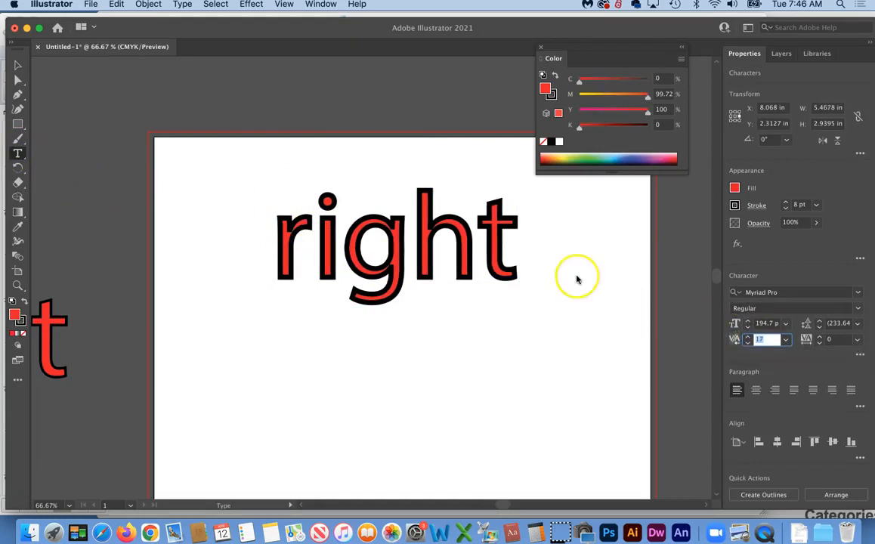
Paste a copy of 'right' in front of the original and set its stroke to None
click(17, 65)
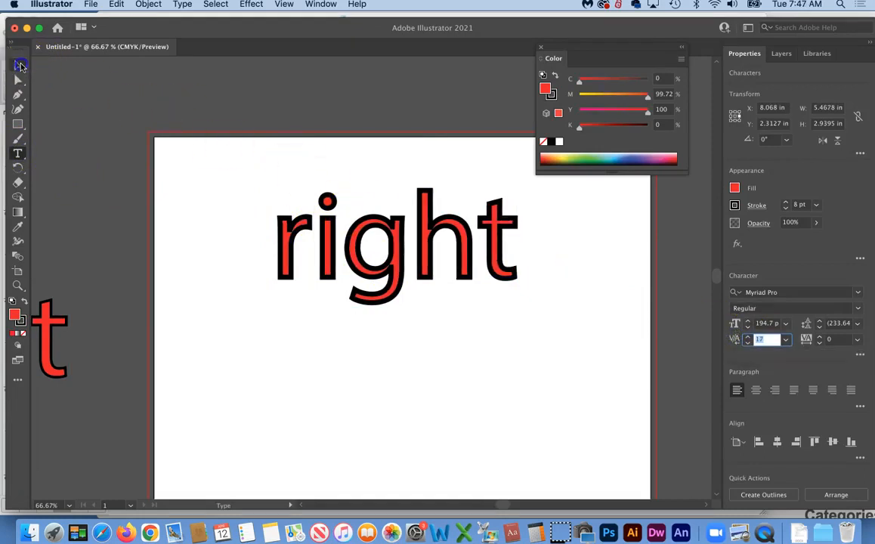
click(394, 240)
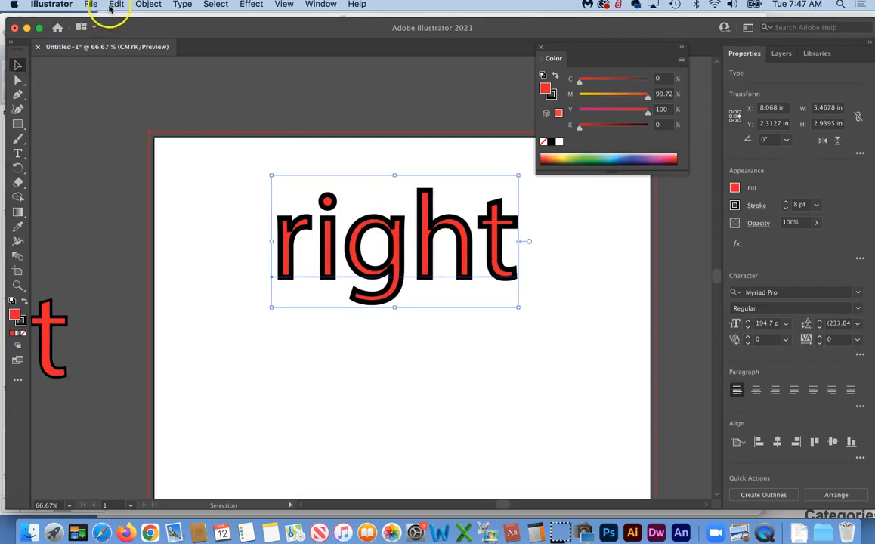
click(111, 5)
click(126, 60)
click(116, 5)
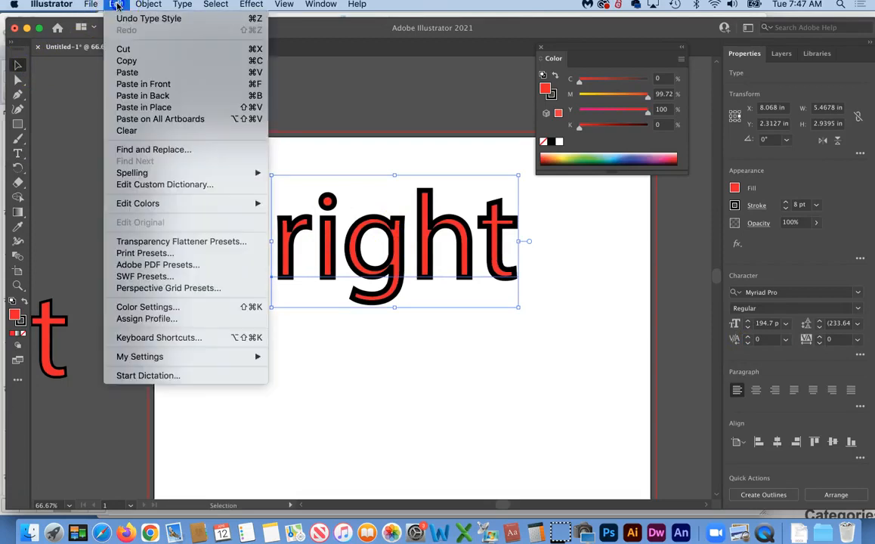
click(144, 84)
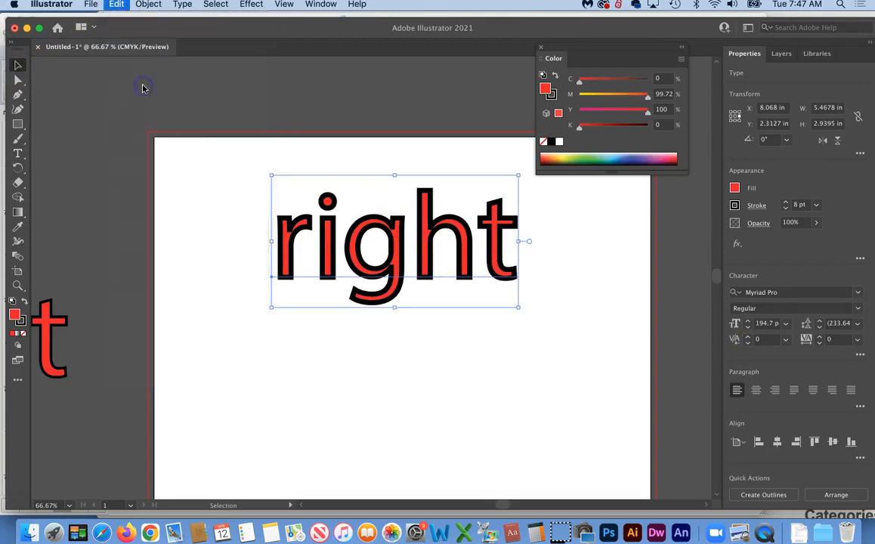
click(21, 322)
click(23, 333)
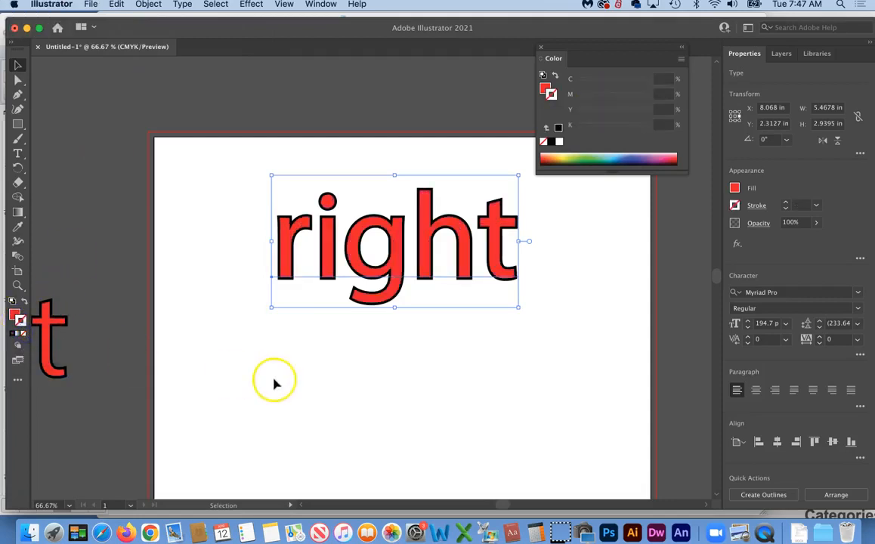
click(274, 382)
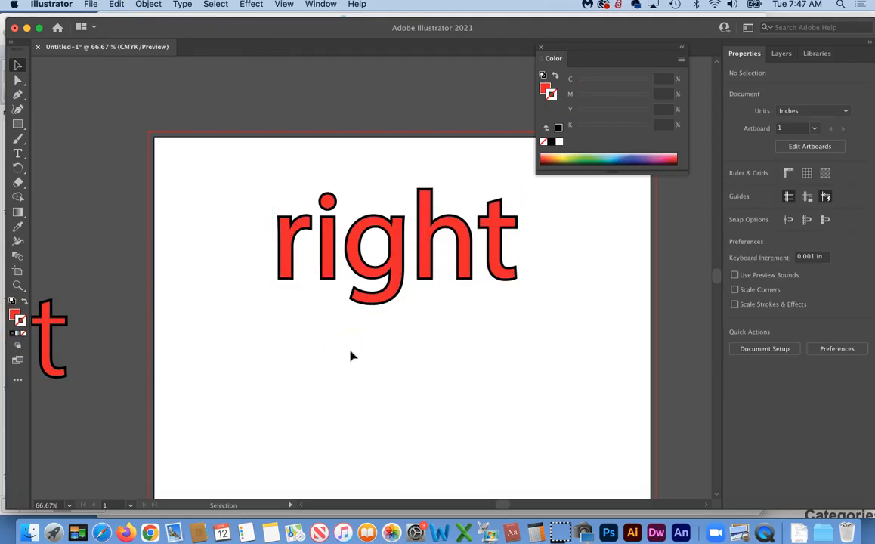
scroll(485, 323, right, 3)
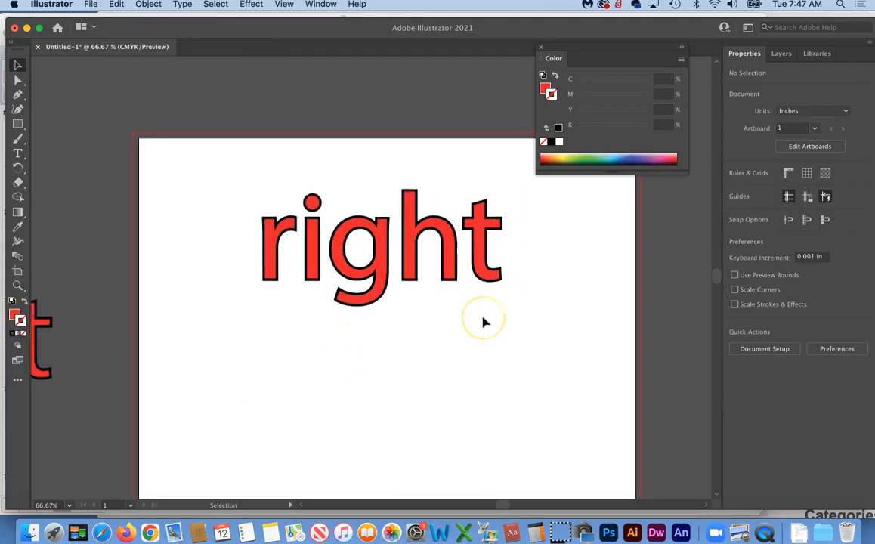
scroll(484, 323, down, 1)
scroll(485, 323, down, 2)
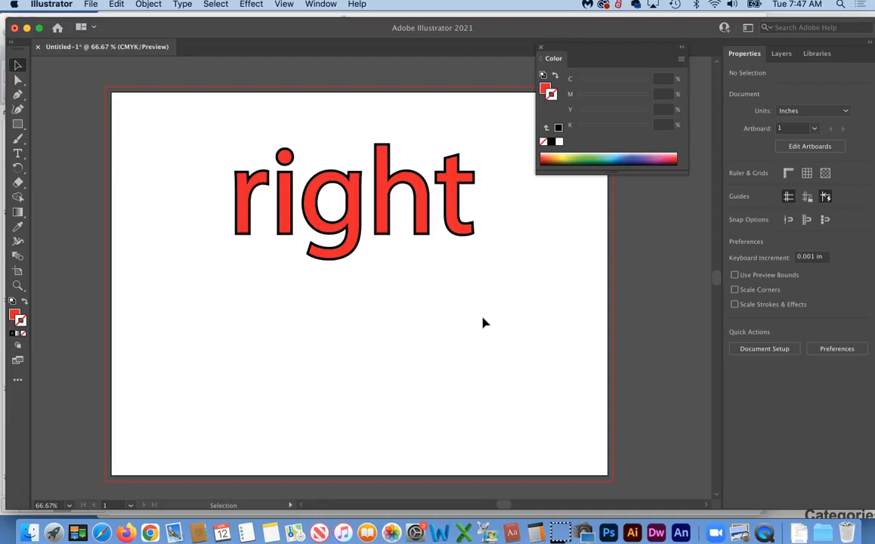
scroll(485, 324, right, 2)
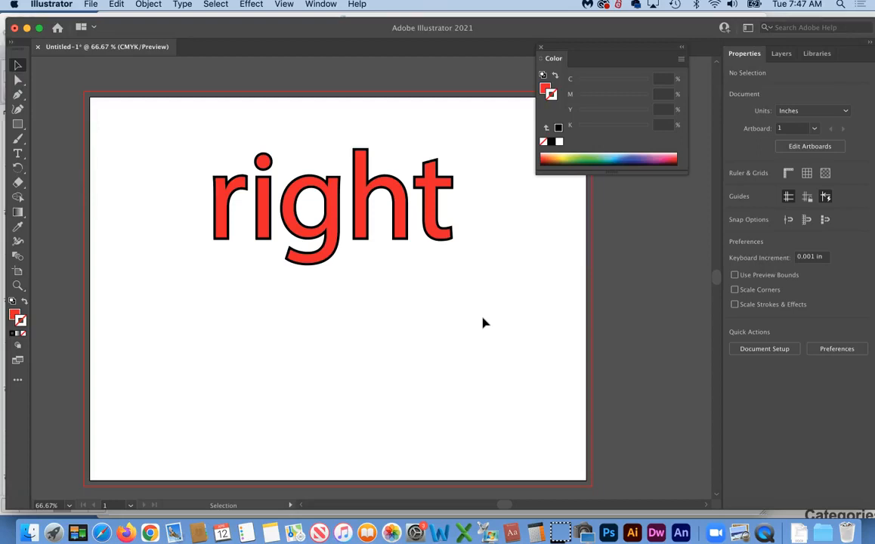
scroll(485, 323, right, 4)
scroll(485, 324, left, 2)
scroll(485, 323, down, 2)
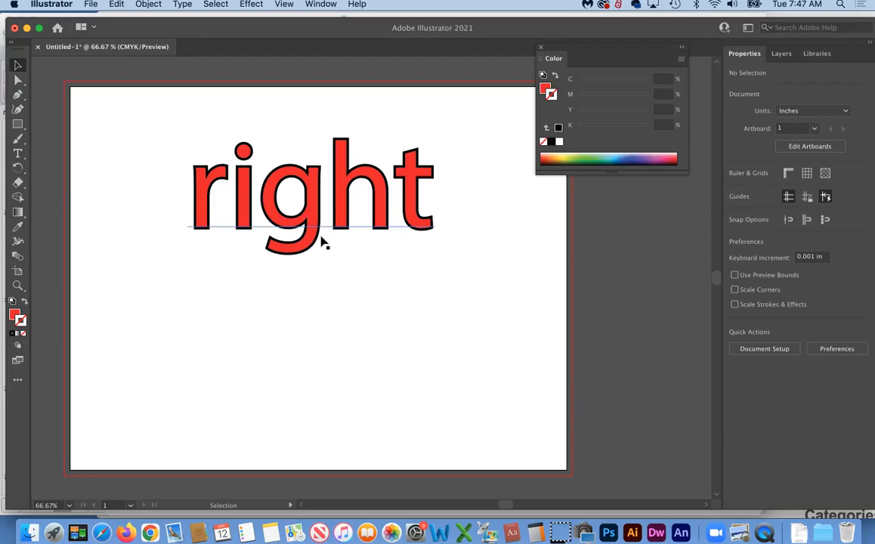
click(292, 241)
scroll(342, 287, right, 5)
scroll(342, 288, left, 2)
scroll(341, 287, down, 1)
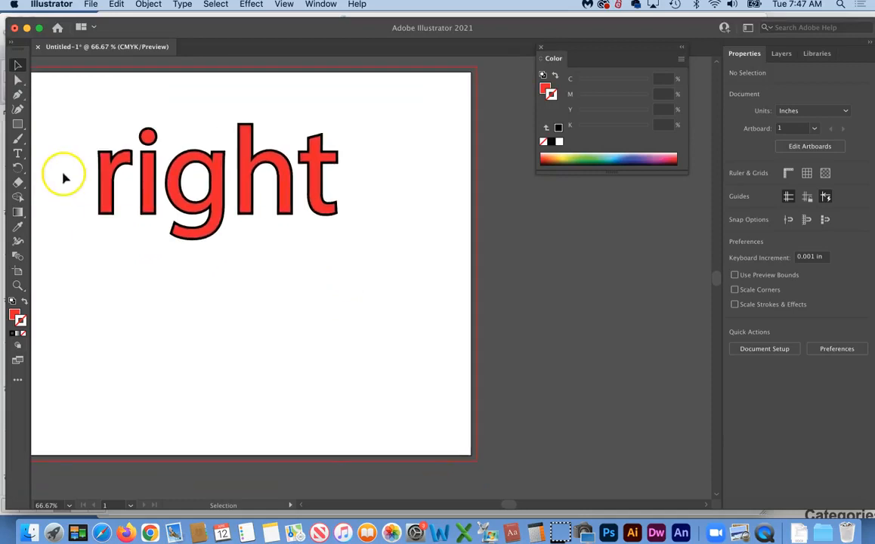
Draw a red circle on the artboard with a 7 pt black outline
click(18, 124)
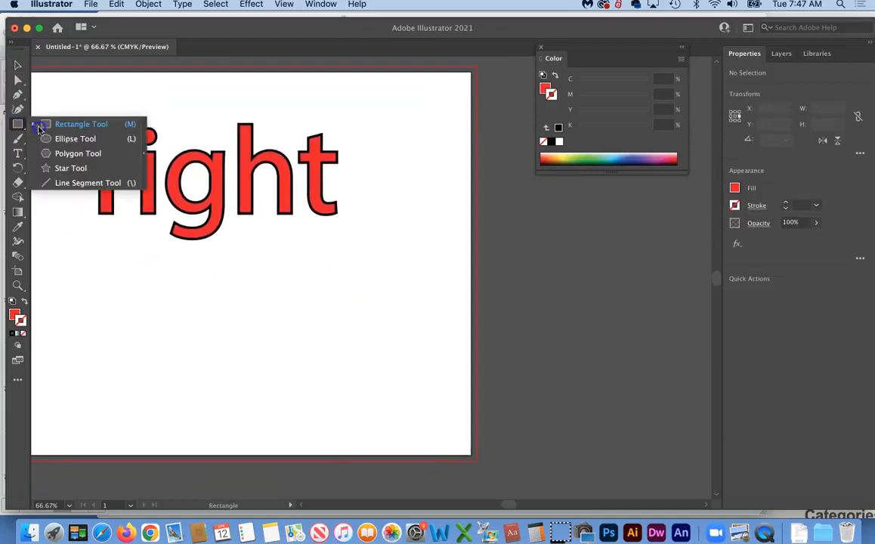
click(69, 139)
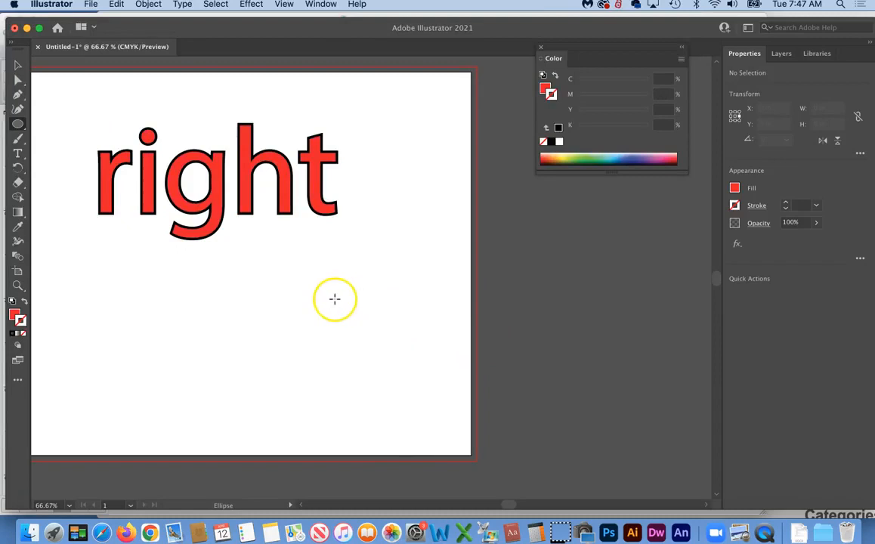
drag(316, 300, 385, 367)
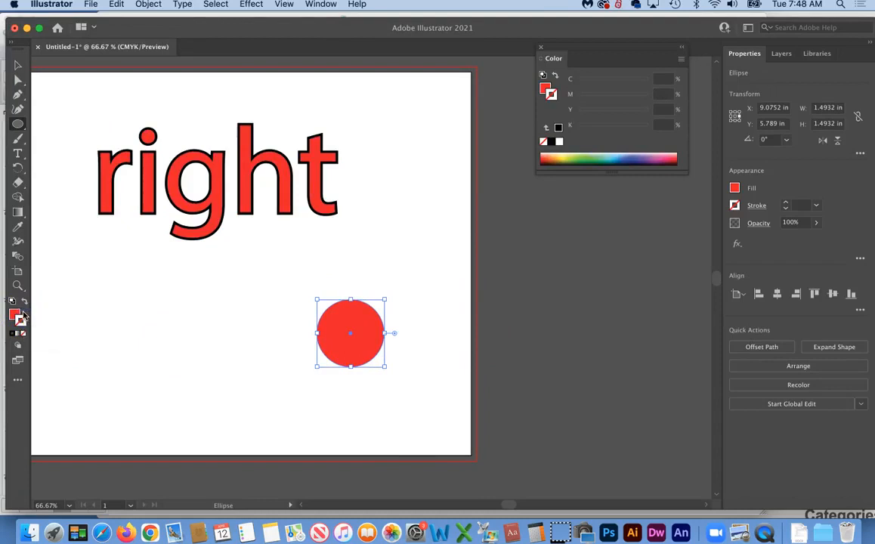
click(11, 335)
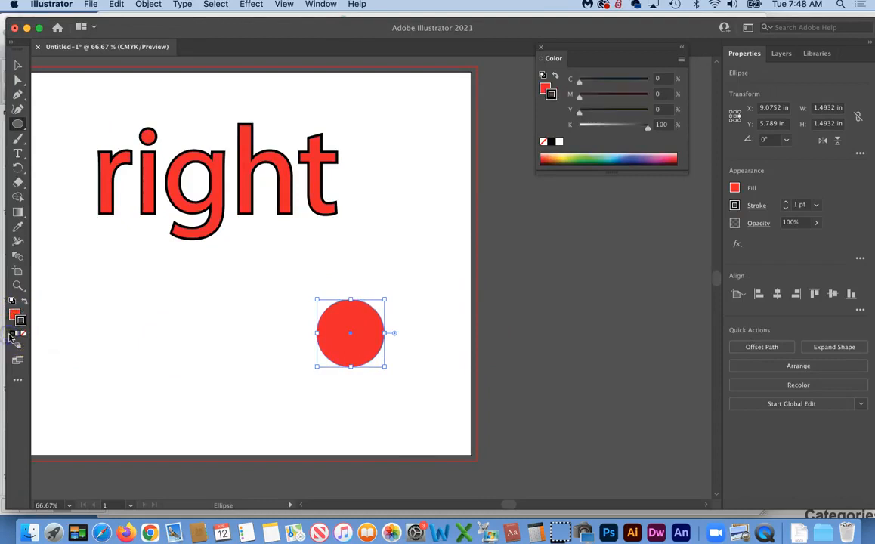
click(786, 202)
click(786, 203)
click(786, 202)
click(786, 202)
click(786, 203)
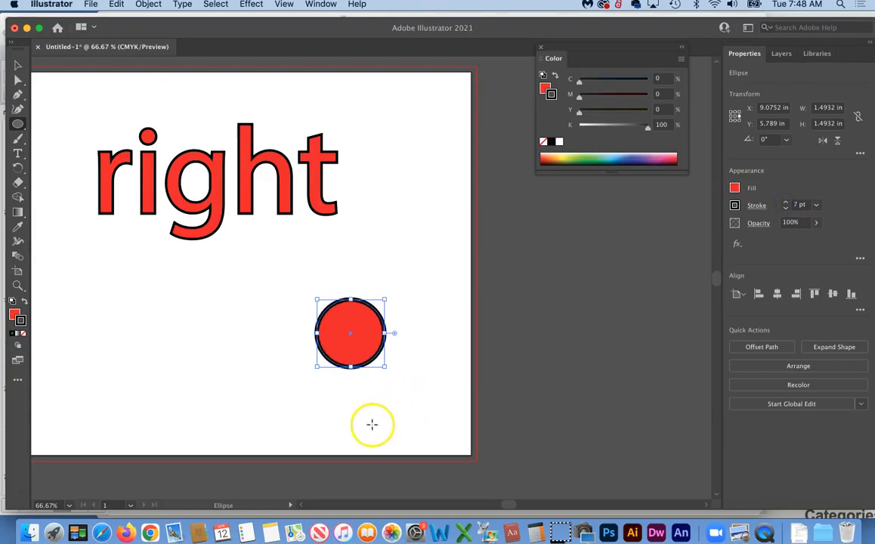
Move the circle left, duplicate it to the right, shrink the copy to about 0.6 in, and select both
click(17, 65)
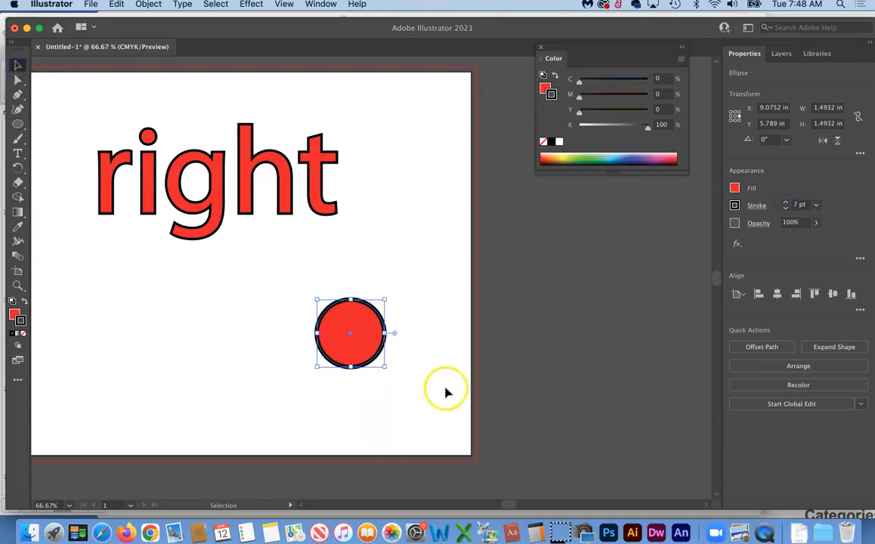
click(446, 389)
drag(369, 344, 200, 352)
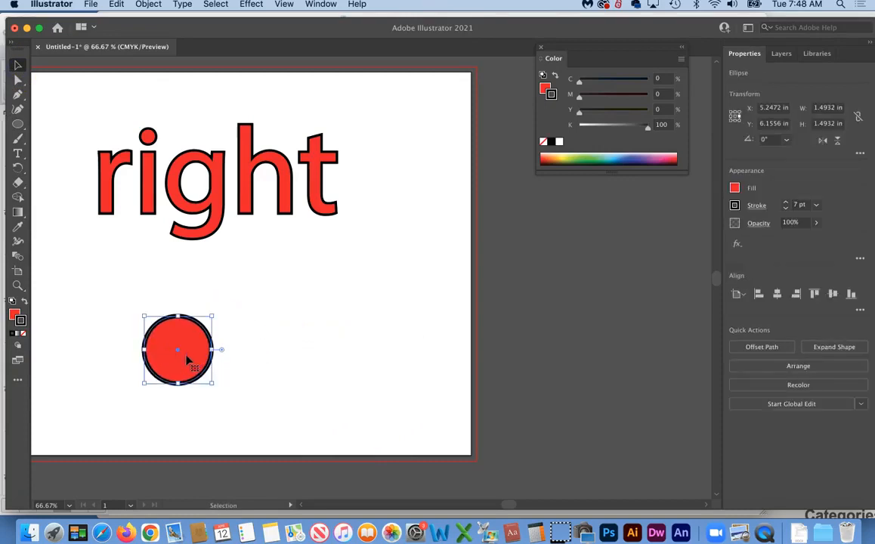
drag(187, 361, 372, 355)
drag(399, 315, 353, 350)
click(393, 410)
drag(309, 400, 376, 356)
drag(338, 363, 357, 351)
click(365, 407)
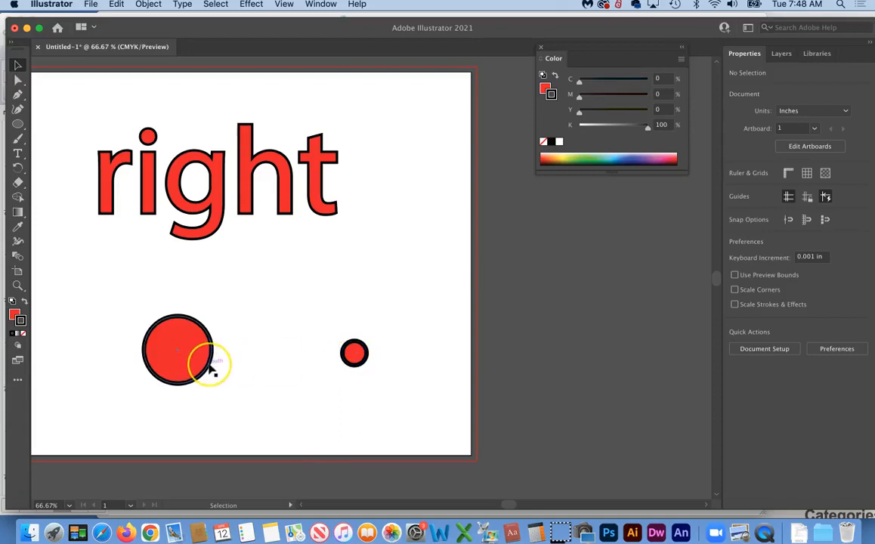
drag(110, 415, 390, 299)
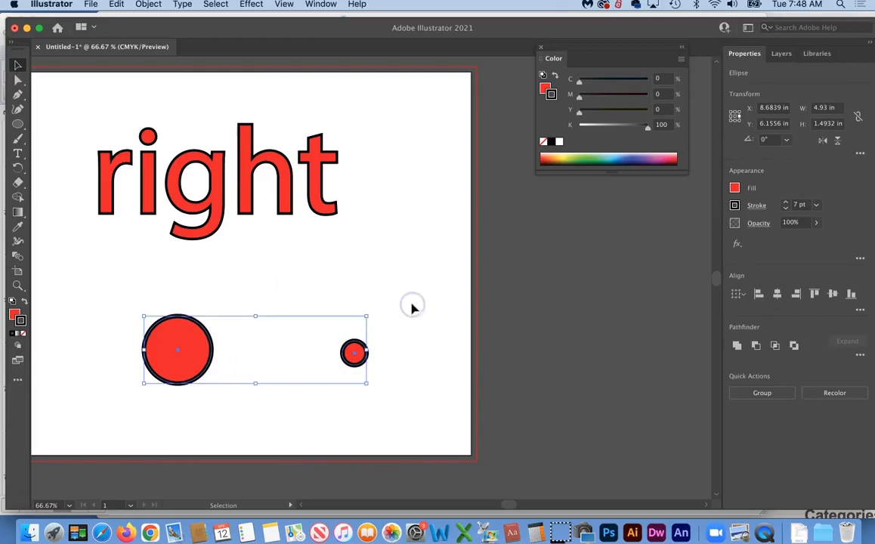
Delete both circles, undoing a trial duplicate of 'right'
key(Delete)
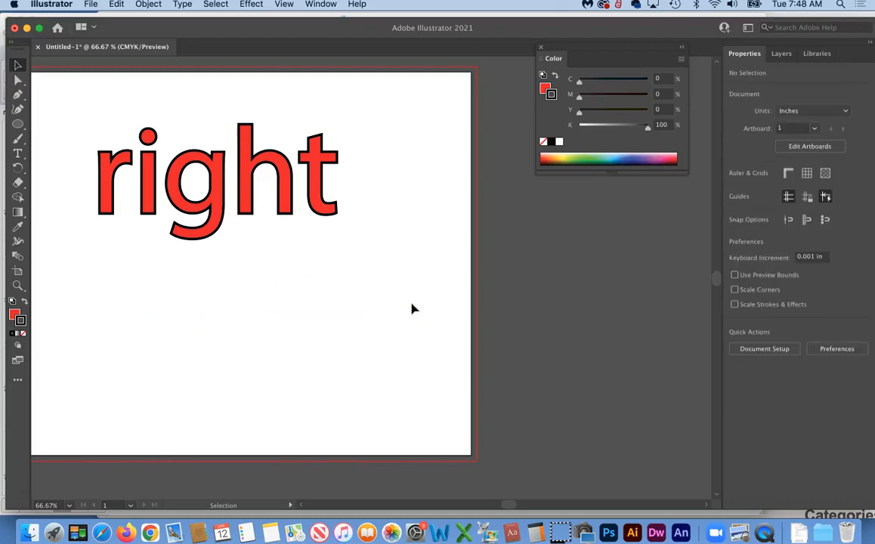
click(217, 180)
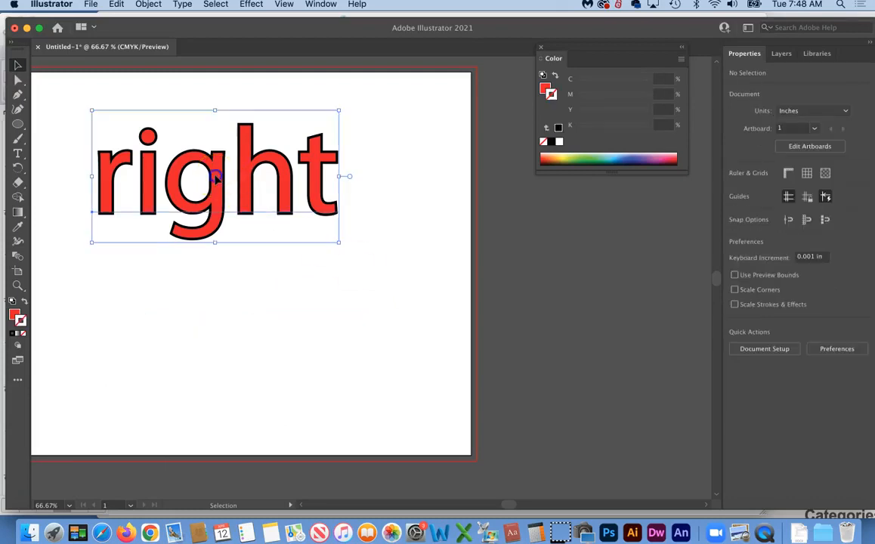
drag(216, 180, 208, 344)
key(super+z)
click(195, 308)
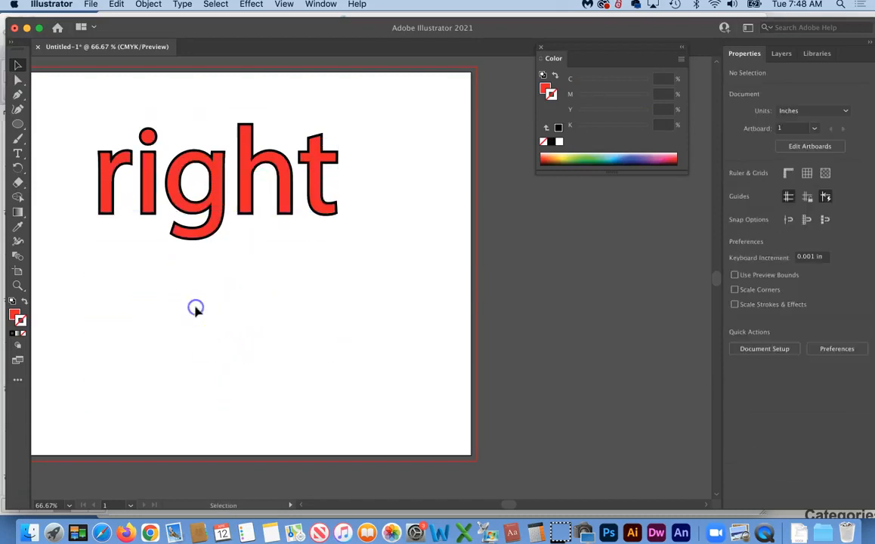
Group the word 'right' into a single object
drag(99, 250, 273, 186)
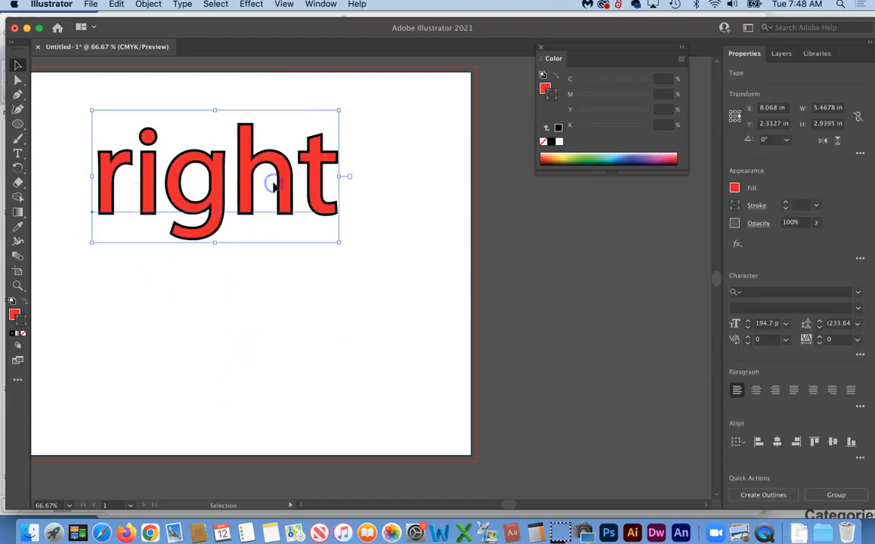
click(147, 6)
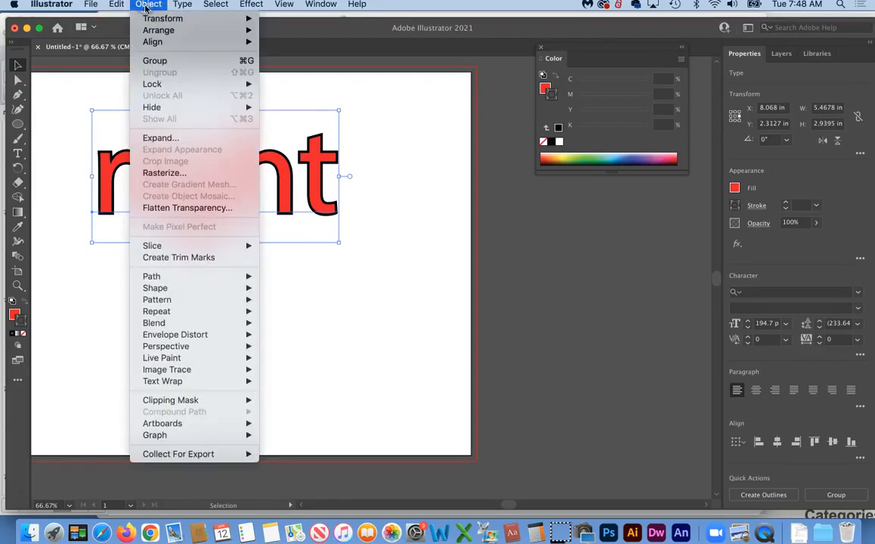
click(153, 61)
click(252, 337)
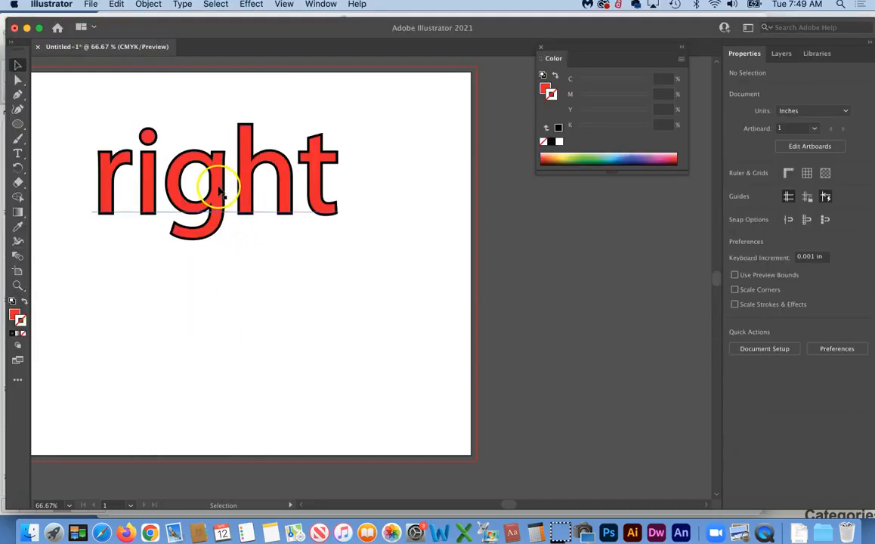
Drag a copy of 'right' below, shrink it to about 1.57 in wide, and move it right
drag(218, 193, 219, 356)
drag(341, 405, 213, 297)
click(217, 340)
click(18, 283)
drag(167, 313, 163, 288)
click(18, 67)
click(211, 254)
drag(244, 287, 447, 301)
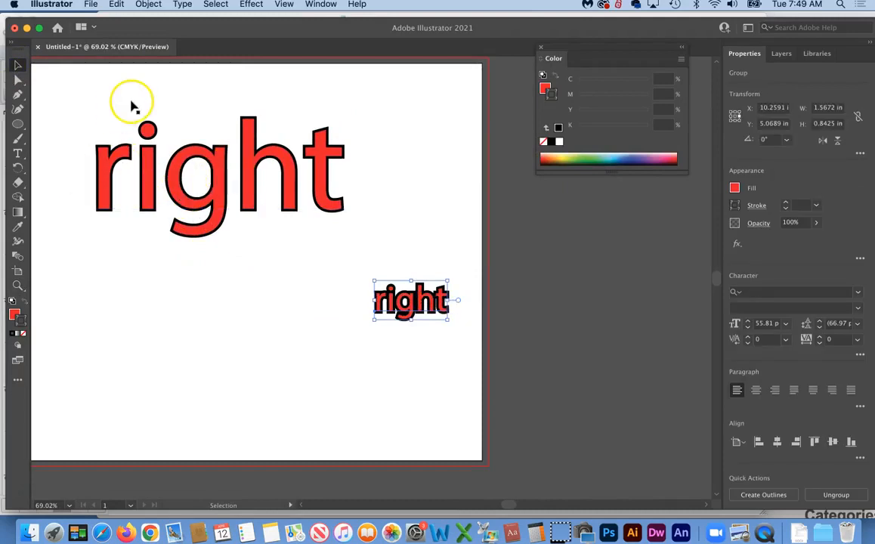
scroll(133, 106, left, 5)
scroll(133, 106, up, 2)
scroll(133, 106, down, 1)
scroll(134, 106, right, 1)
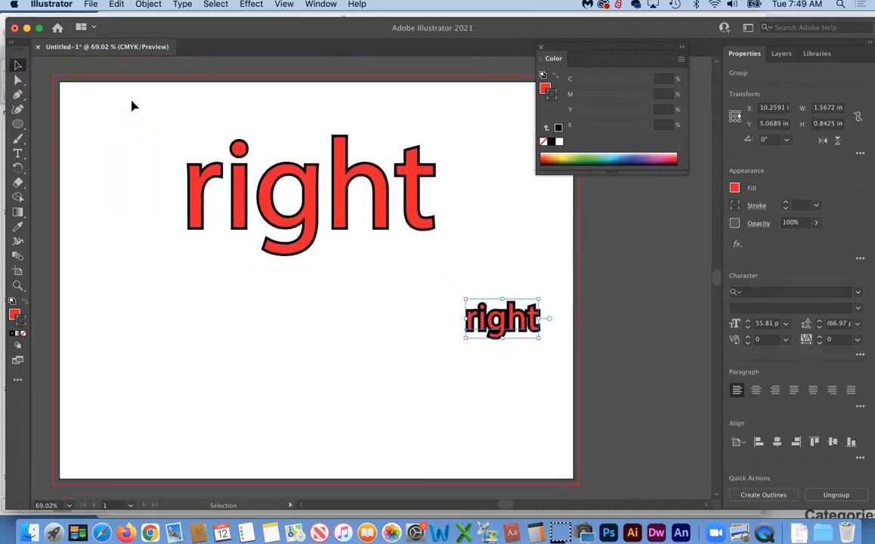
Turn on Scale Strokes & Effects in the Scale tool options
click(19, 167)
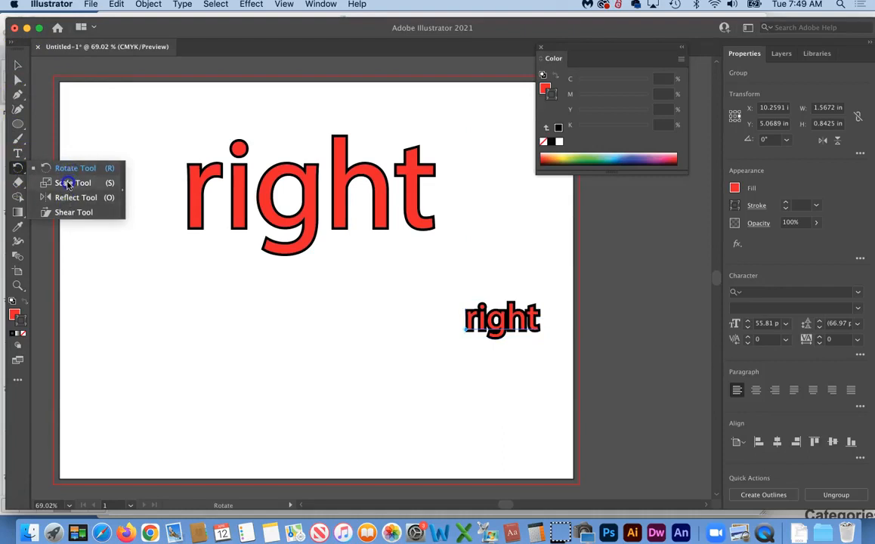
click(67, 184)
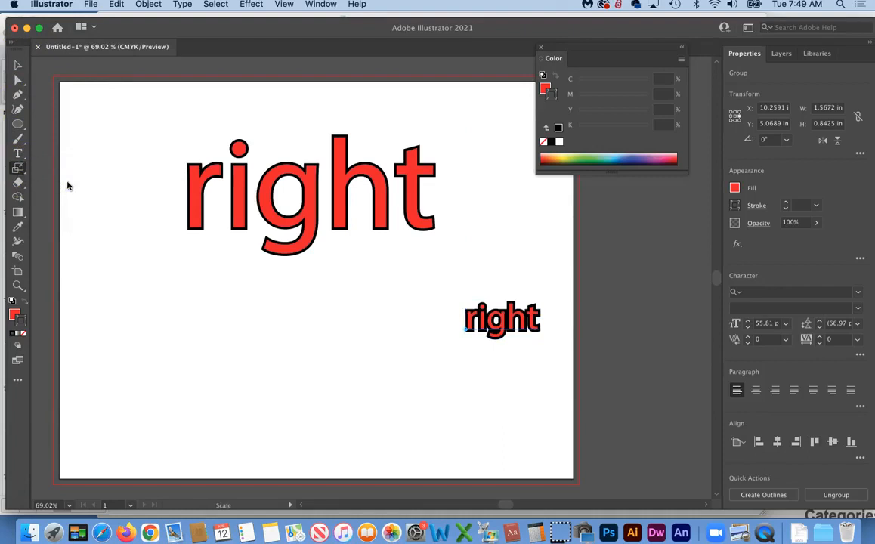
double_click(18, 169)
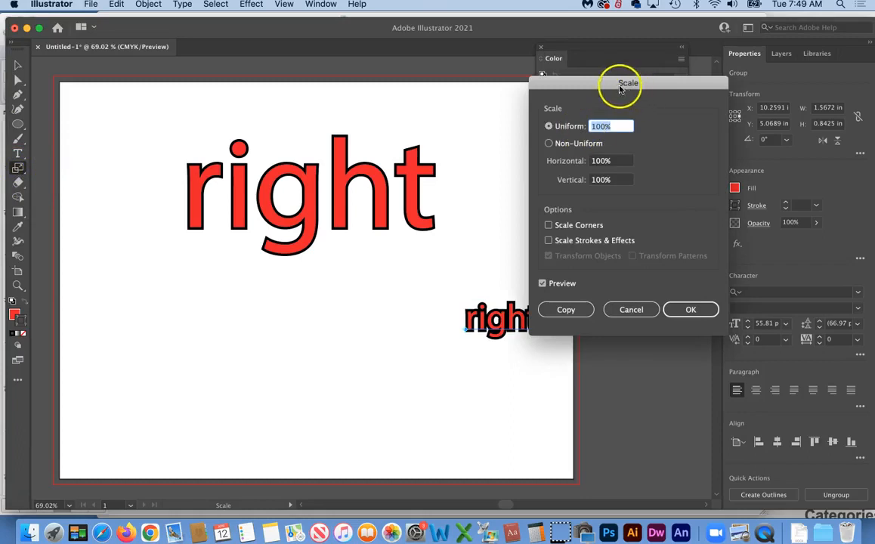
click(549, 241)
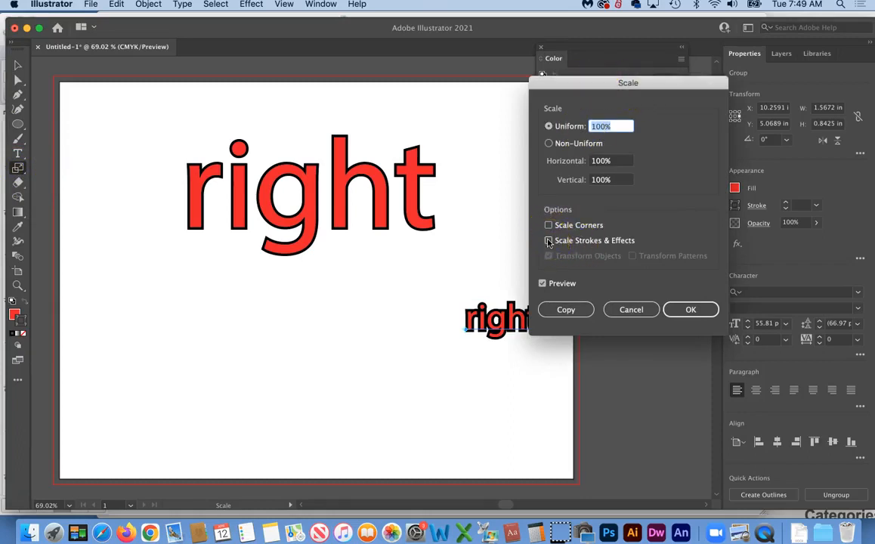
click(690, 310)
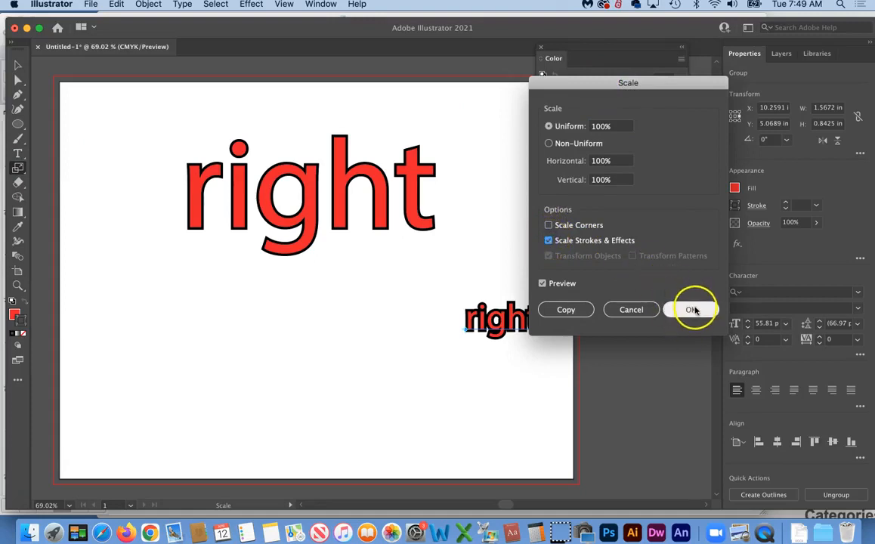
Copy the large 'right' below, shrink it, and move the black-outlined small copy up above it
click(19, 67)
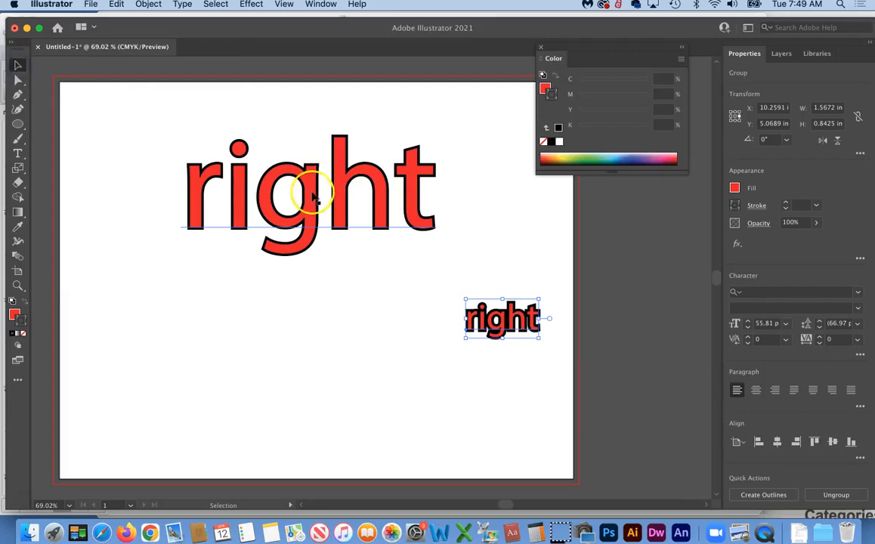
drag(312, 195, 319, 342)
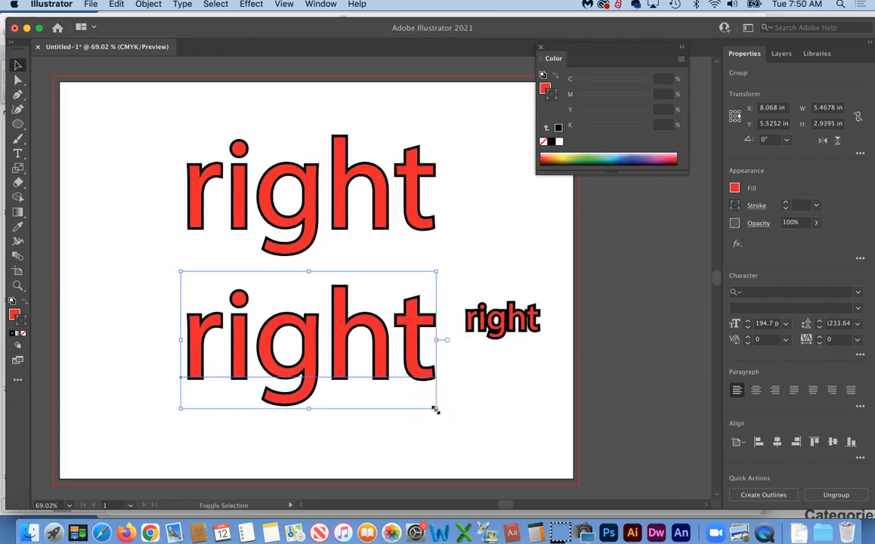
drag(435, 409, 355, 361)
drag(492, 327, 370, 291)
click(401, 366)
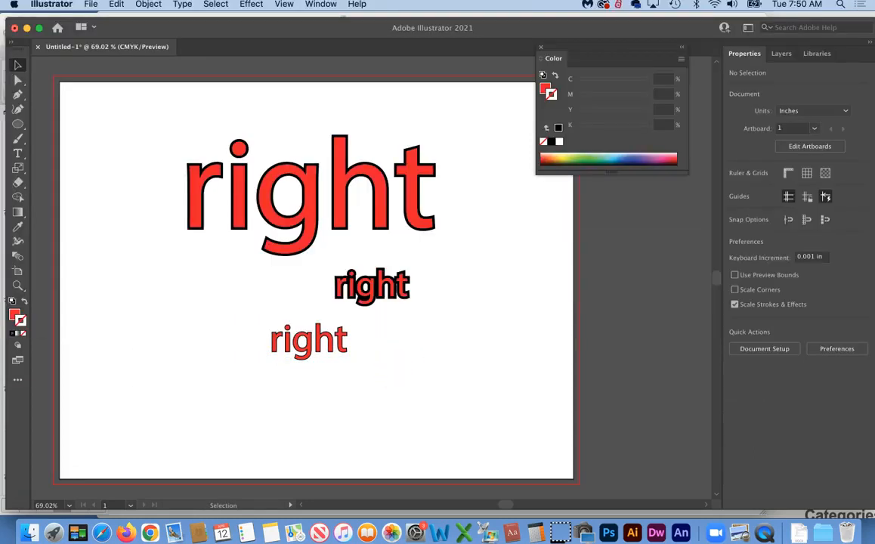
Delete the middle heavy-outlined 'right' copy
click(19, 286)
drag(305, 284, 338, 257)
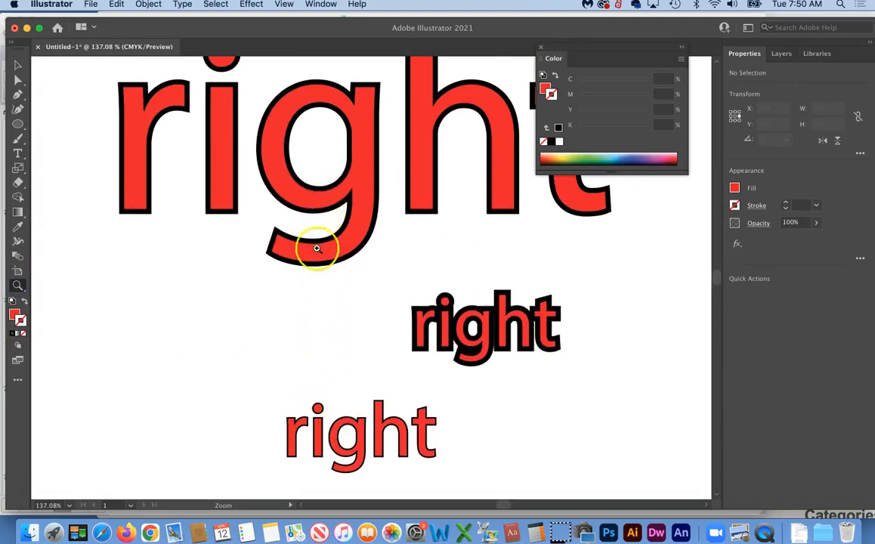
click(19, 65)
click(488, 321)
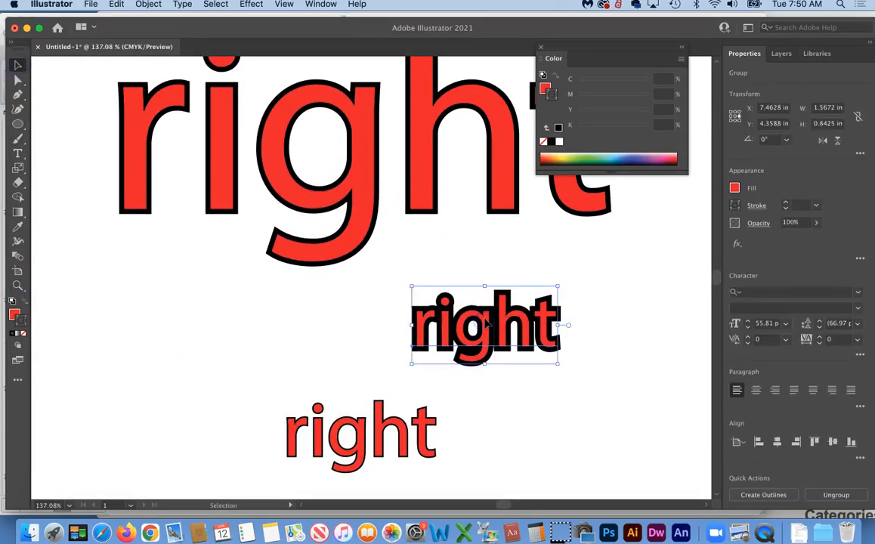
key(Delete)
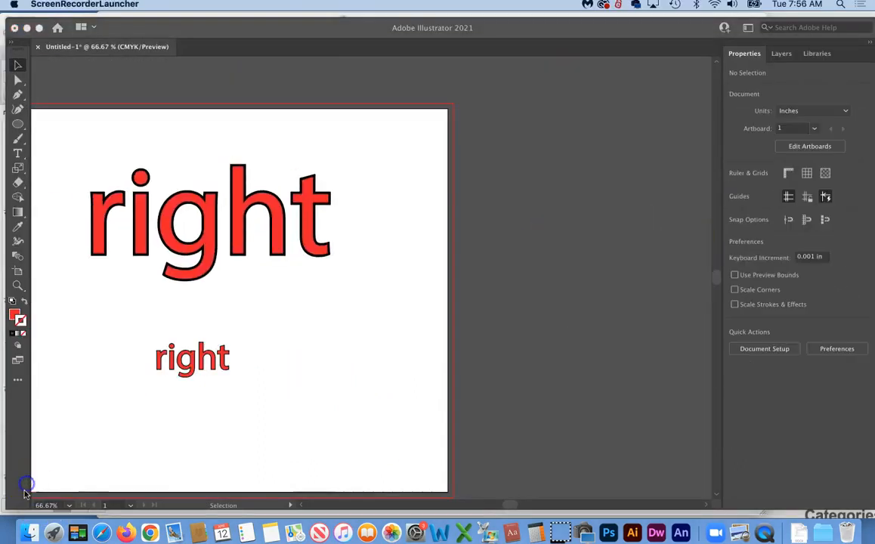
Duplicate the large 'right' beside the artboard and expand the original with Object and Fill
click(25, 494)
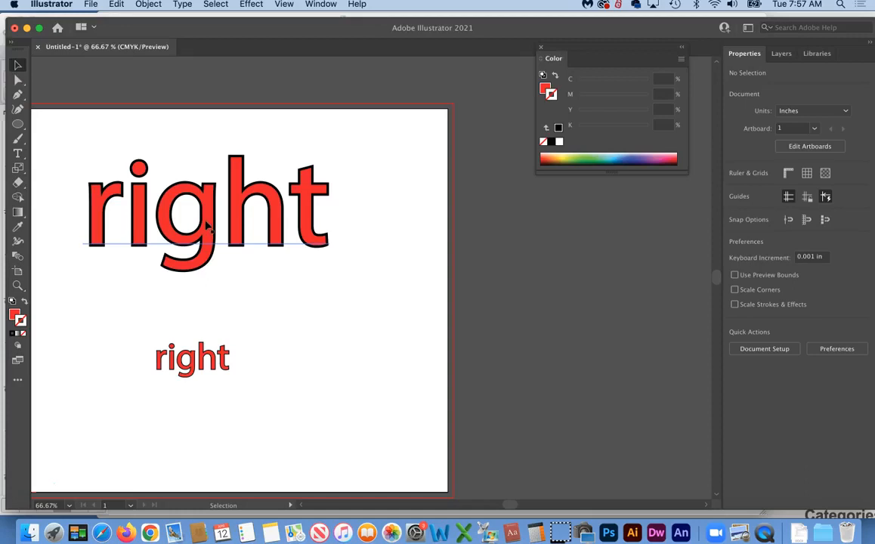
drag(206, 231, 628, 290)
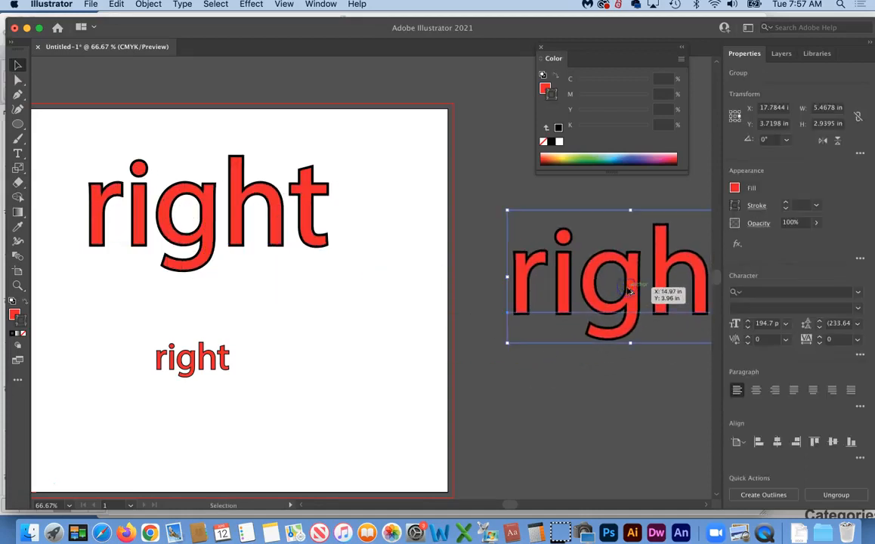
click(206, 228)
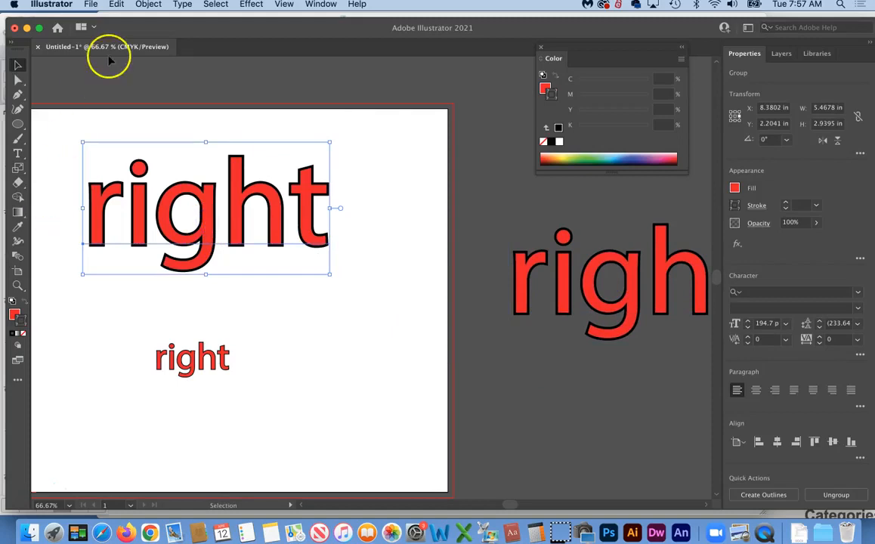
click(149, 4)
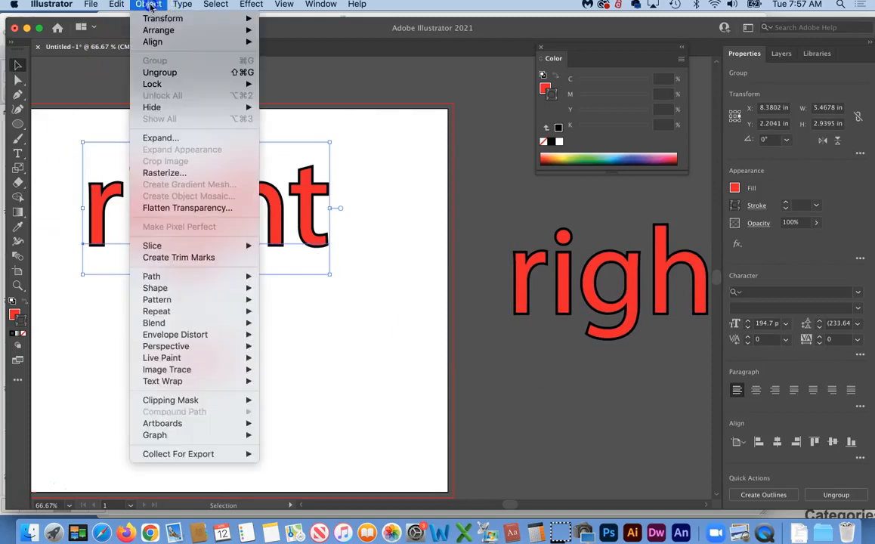
click(155, 138)
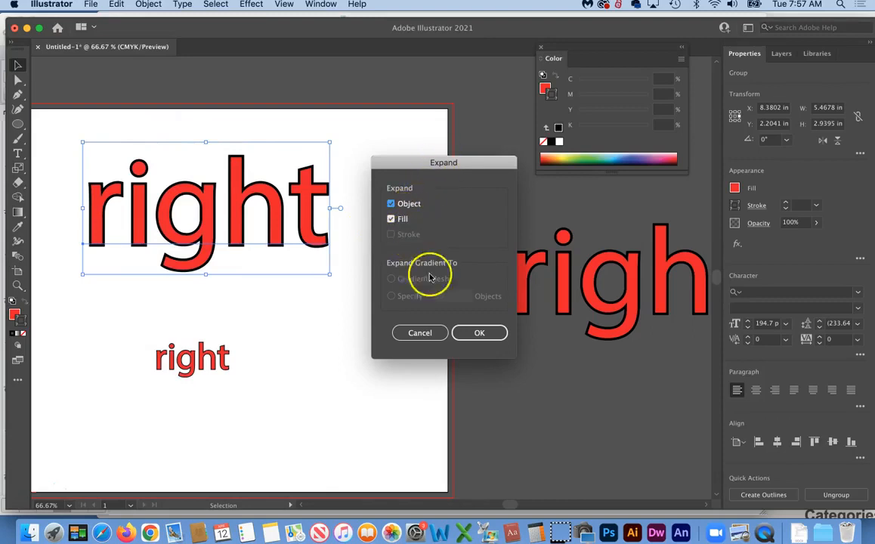
click(481, 334)
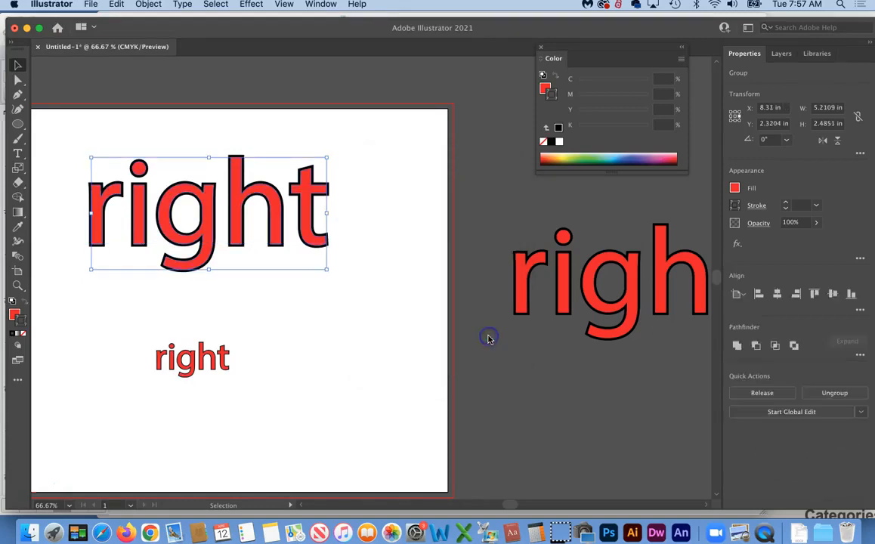
Expand the large 'right' again with Fill and Stroke checked, giving about 5.33 × 2.60 in
click(245, 296)
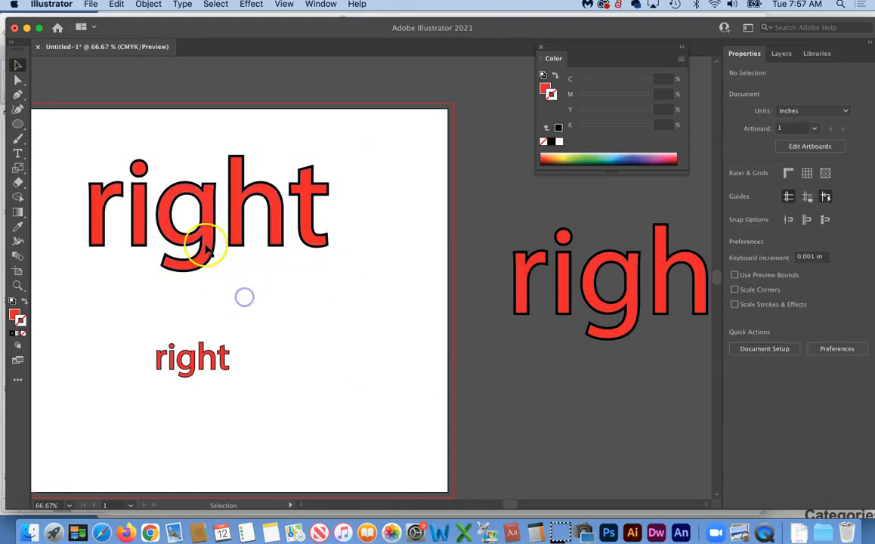
click(205, 246)
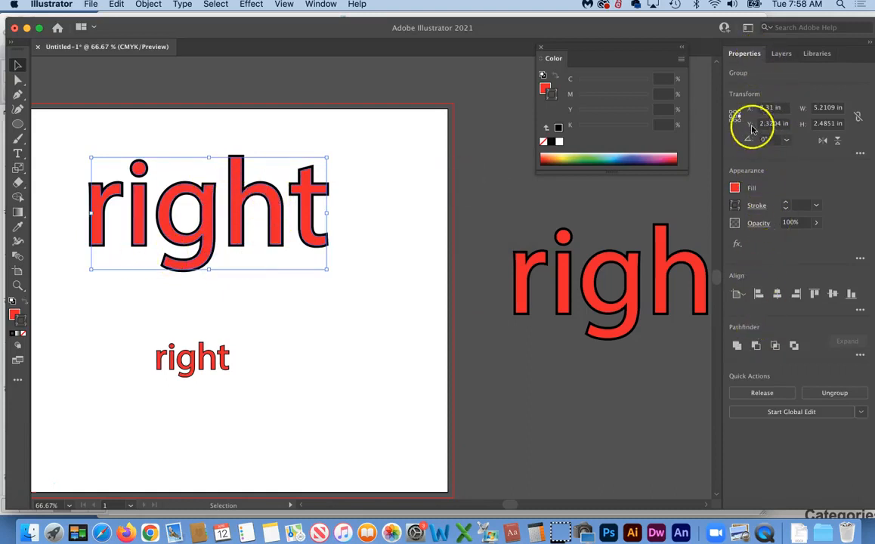
click(274, 323)
click(209, 222)
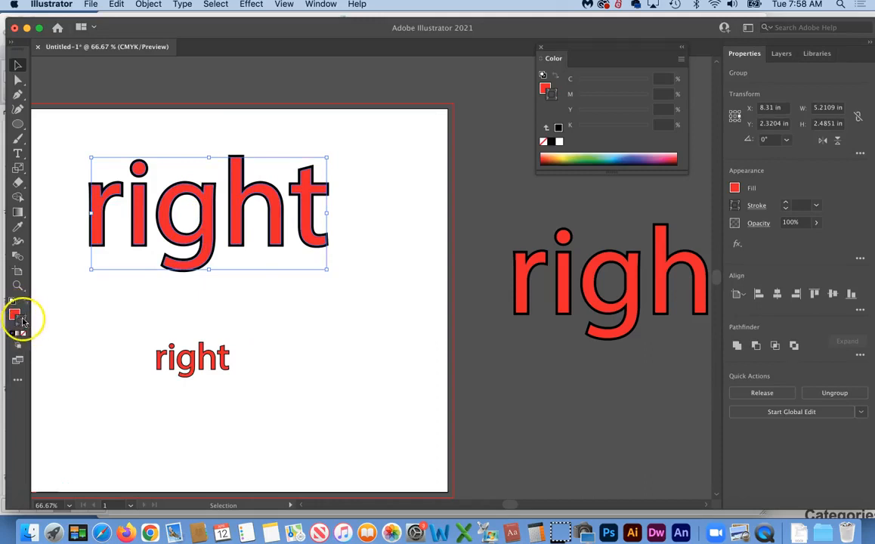
click(151, 5)
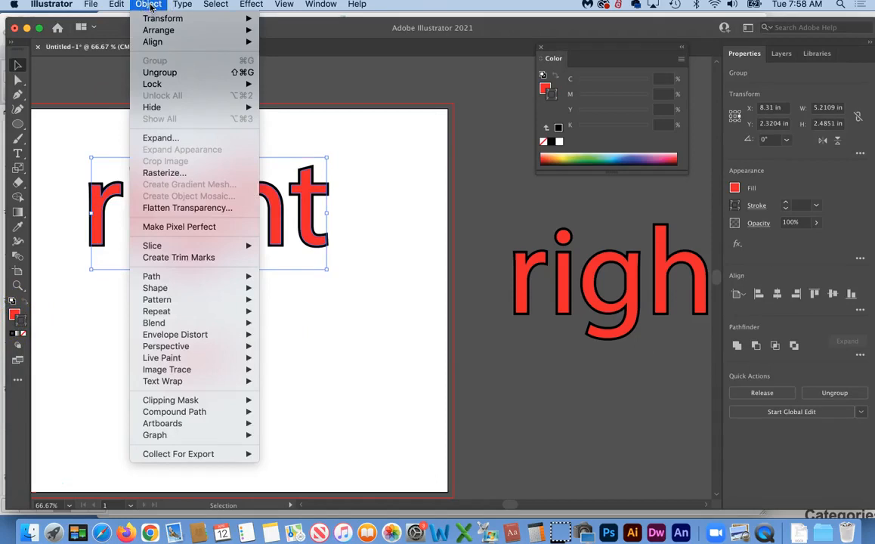
click(170, 139)
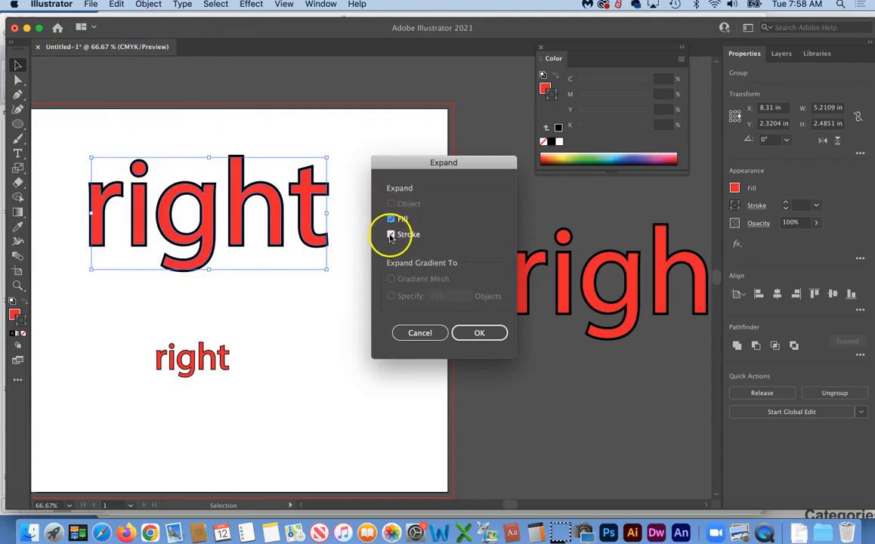
click(482, 334)
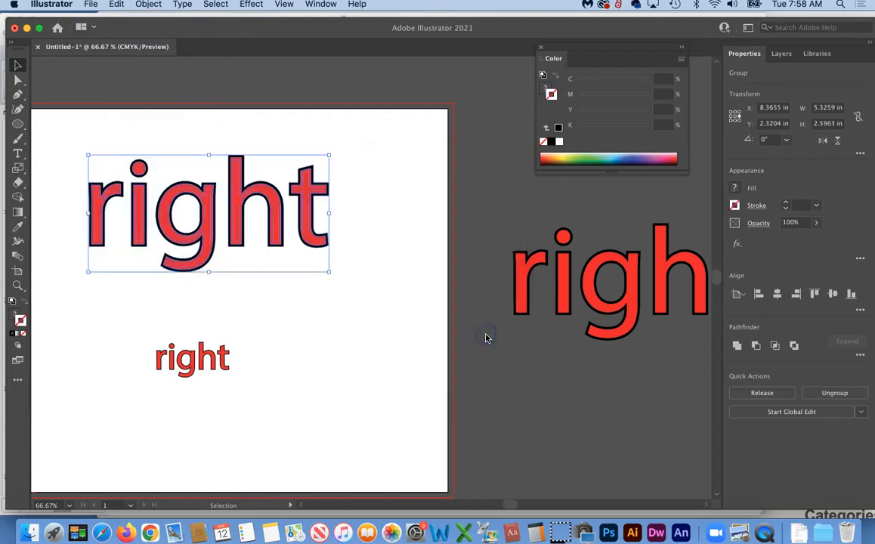
click(356, 331)
Duplicate the expanded 'right' below-right and confirm the Scale tool options
click(280, 228)
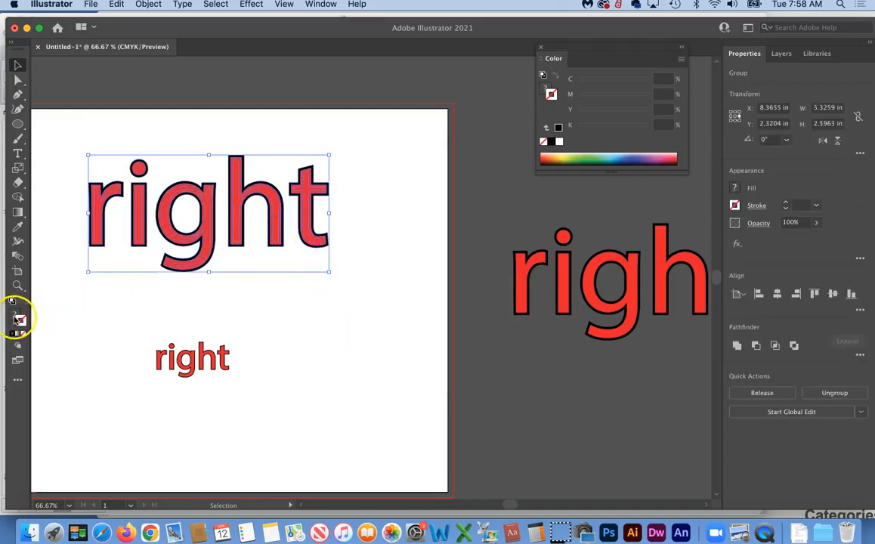
click(303, 316)
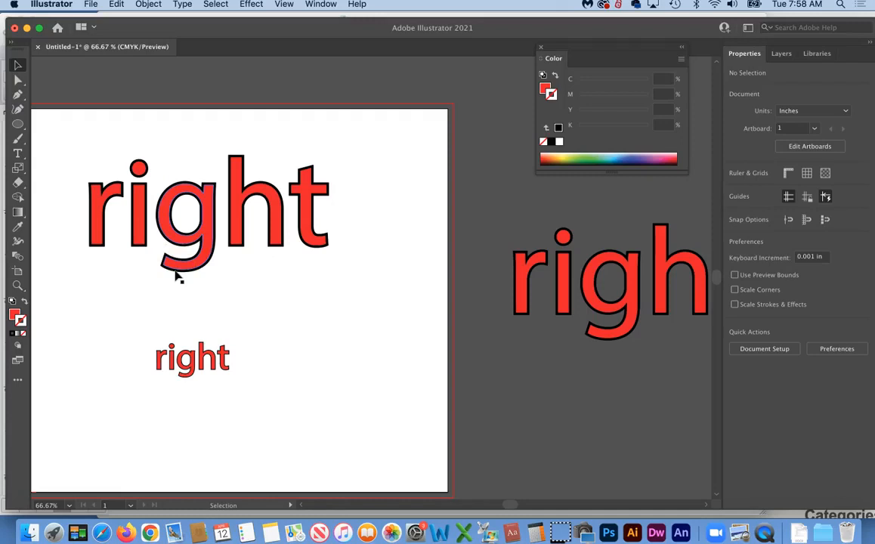
click(209, 227)
drag(210, 226, 325, 327)
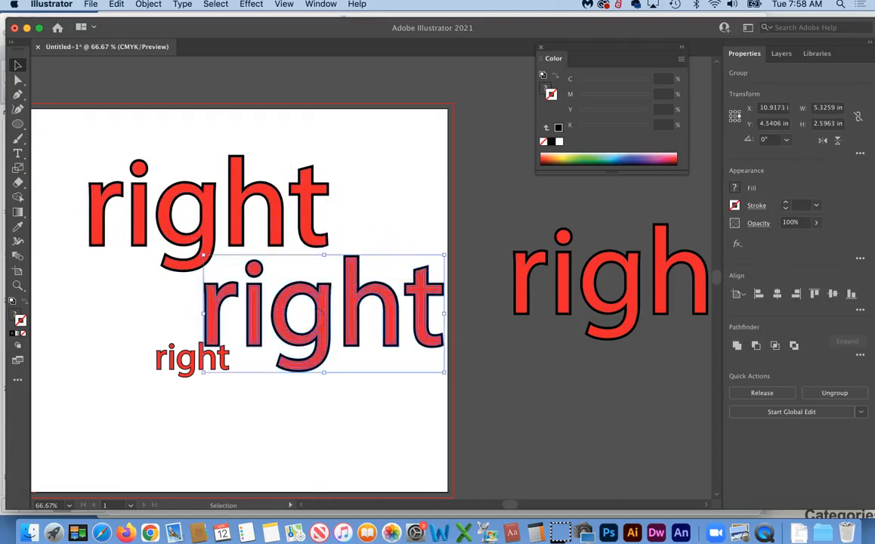
double_click(18, 167)
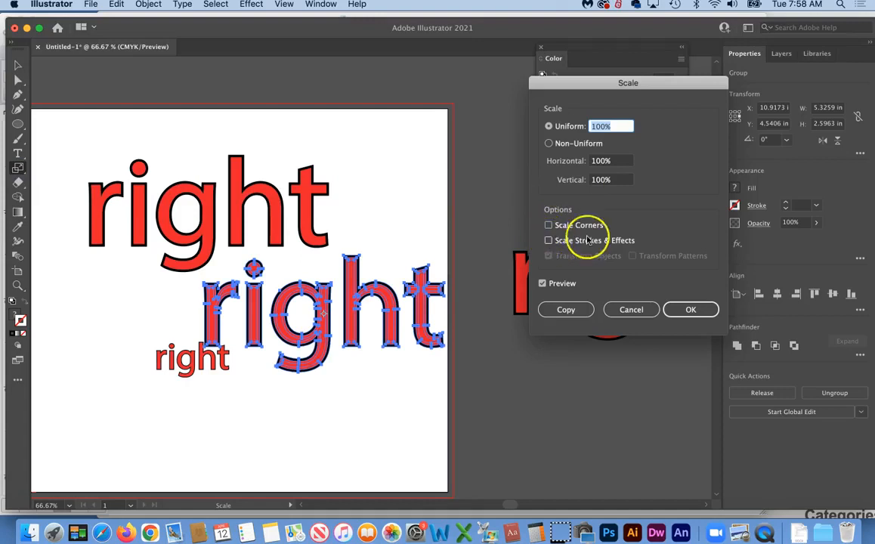
click(693, 309)
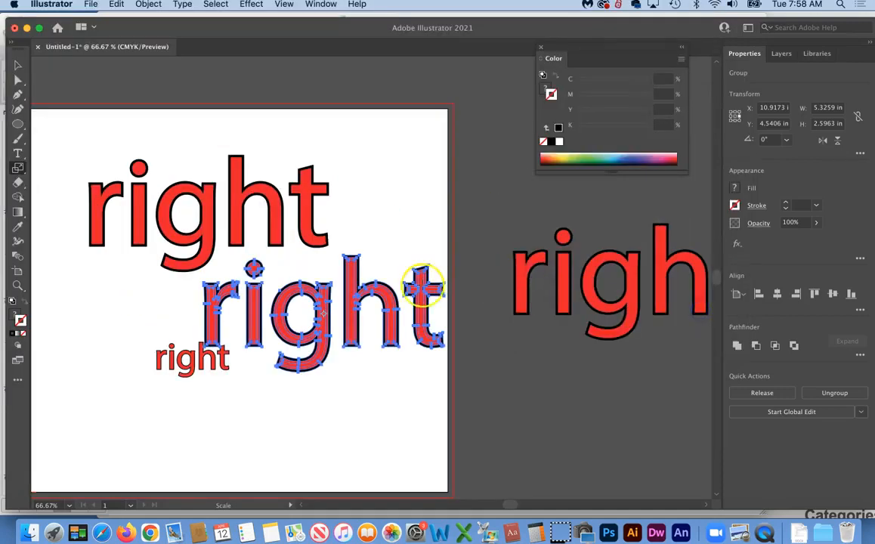
Shrink the duplicate to about 1.55 × 0.75 in and place it under the small 'right'
click(18, 65)
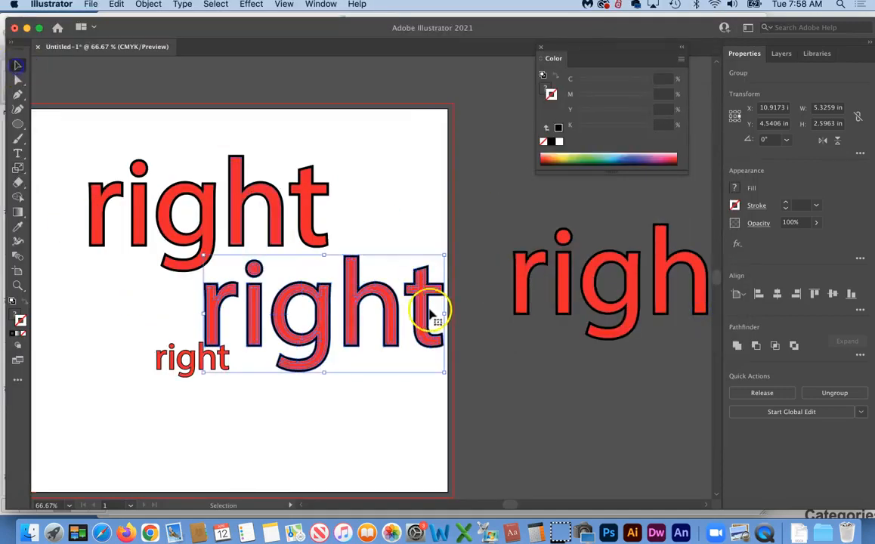
drag(443, 371, 275, 305)
drag(238, 273, 285, 308)
click(306, 403)
click(18, 285)
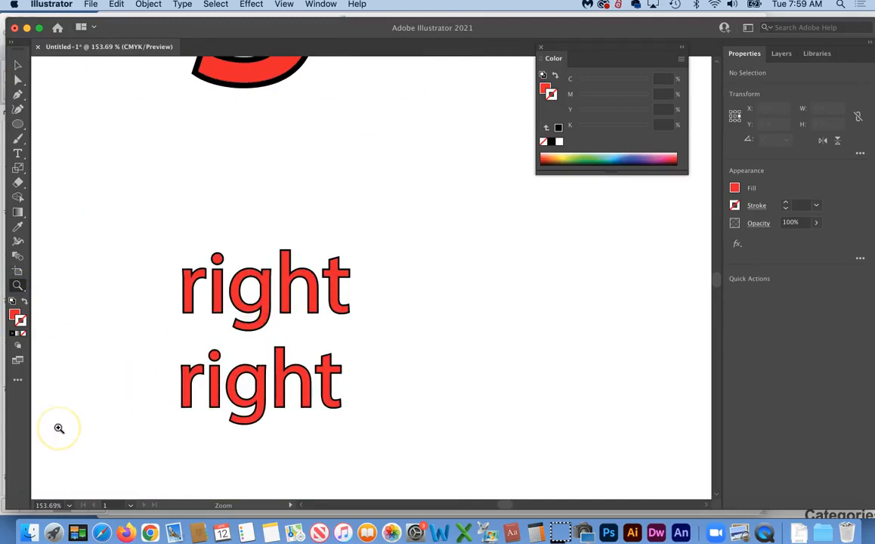
Fit the whole artboard in the window with Cmd+0 and recenter the view
key(super+0)
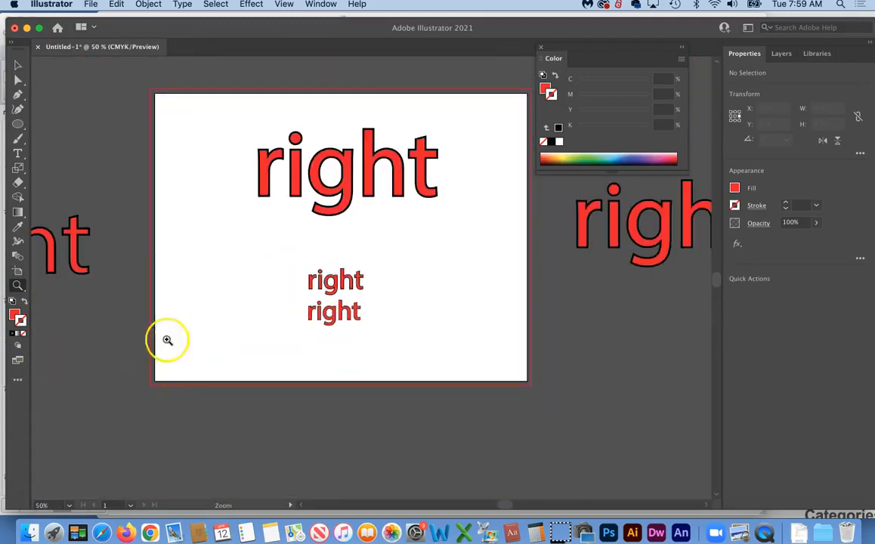
scroll(232, 272, right, 5)
scroll(232, 272, up, 2)
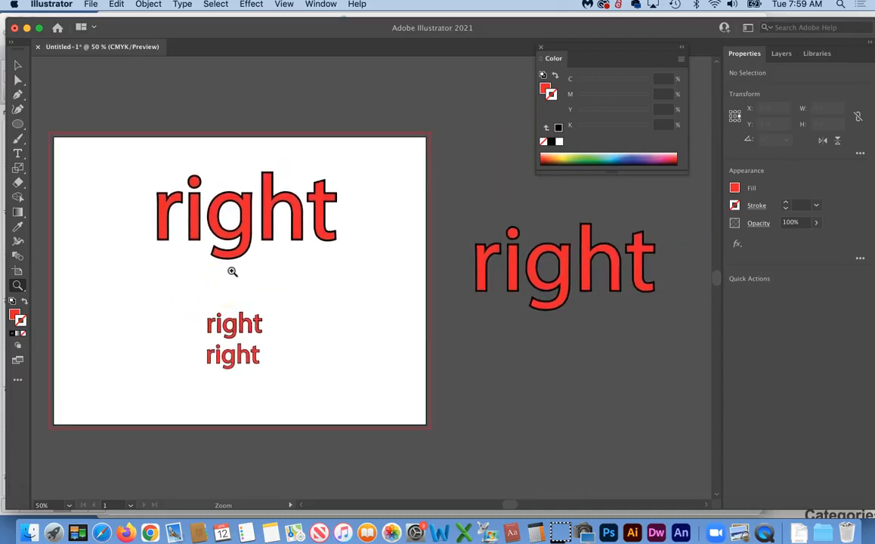